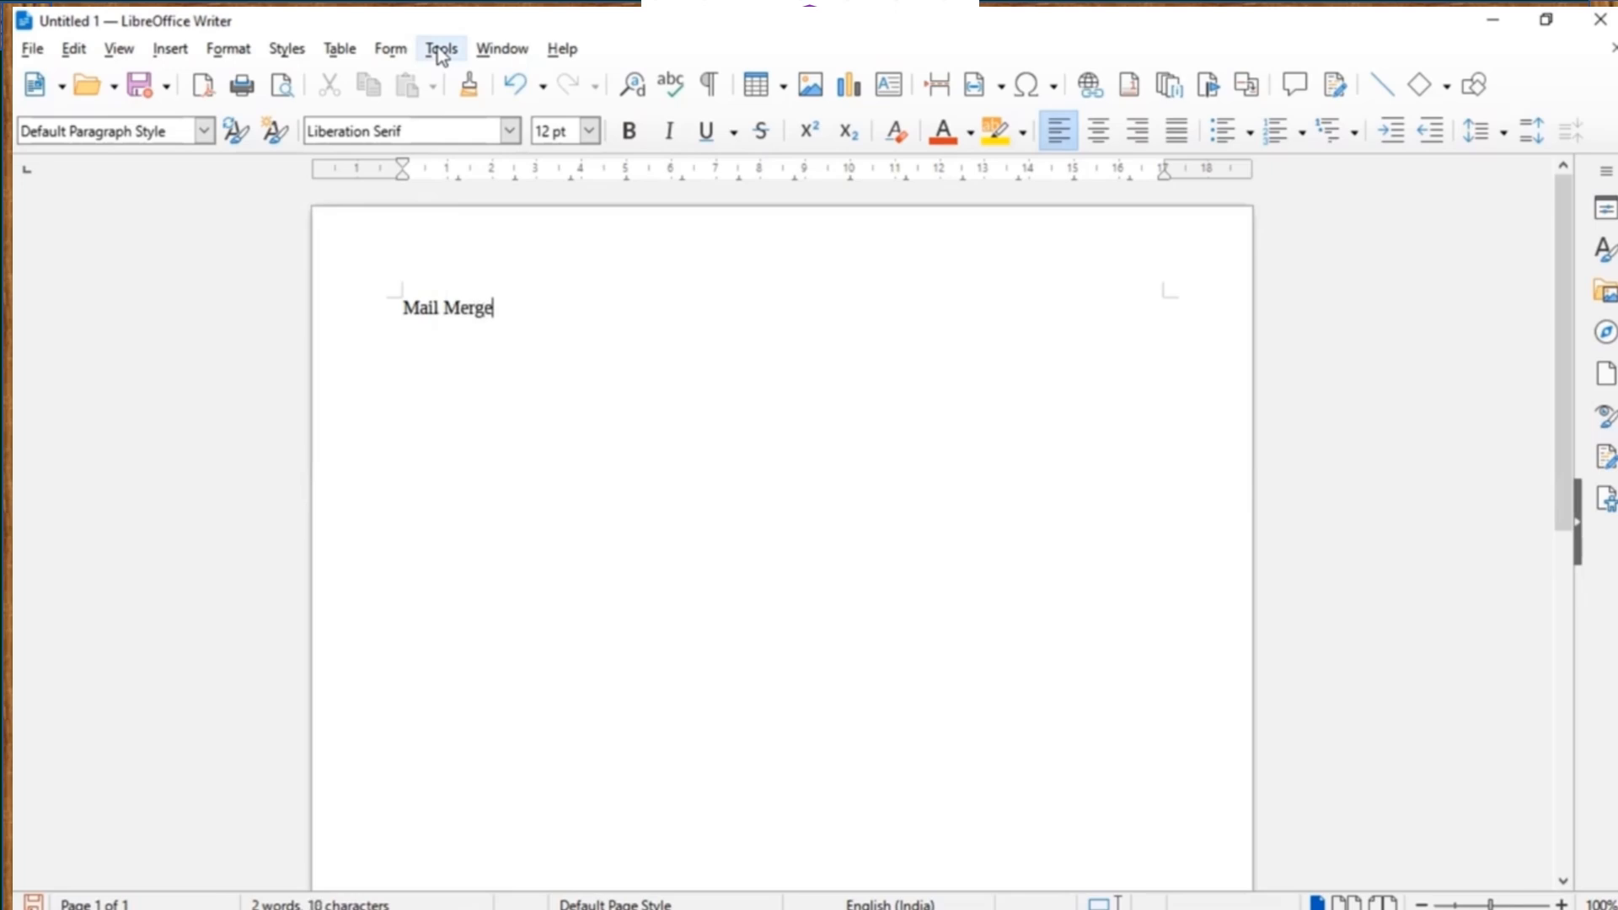
pyautogui.press('Return')
# Launch the Mail Merge Wizard from the Tools menu at its starting-document step.
pyautogui.click(440, 49)
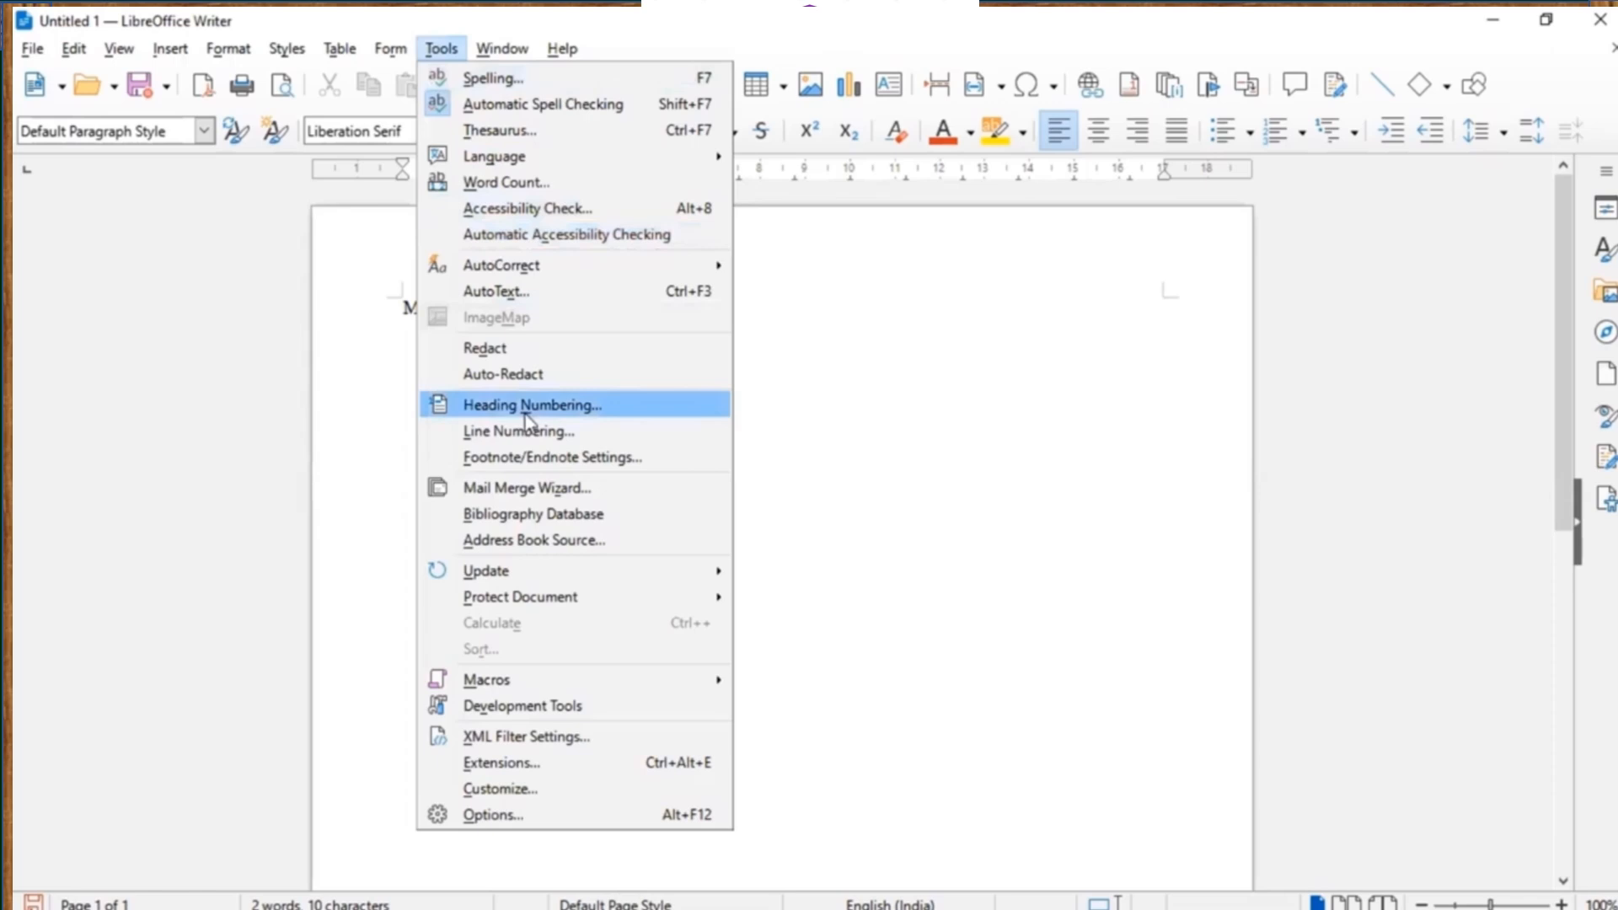
pyautogui.click(529, 489)
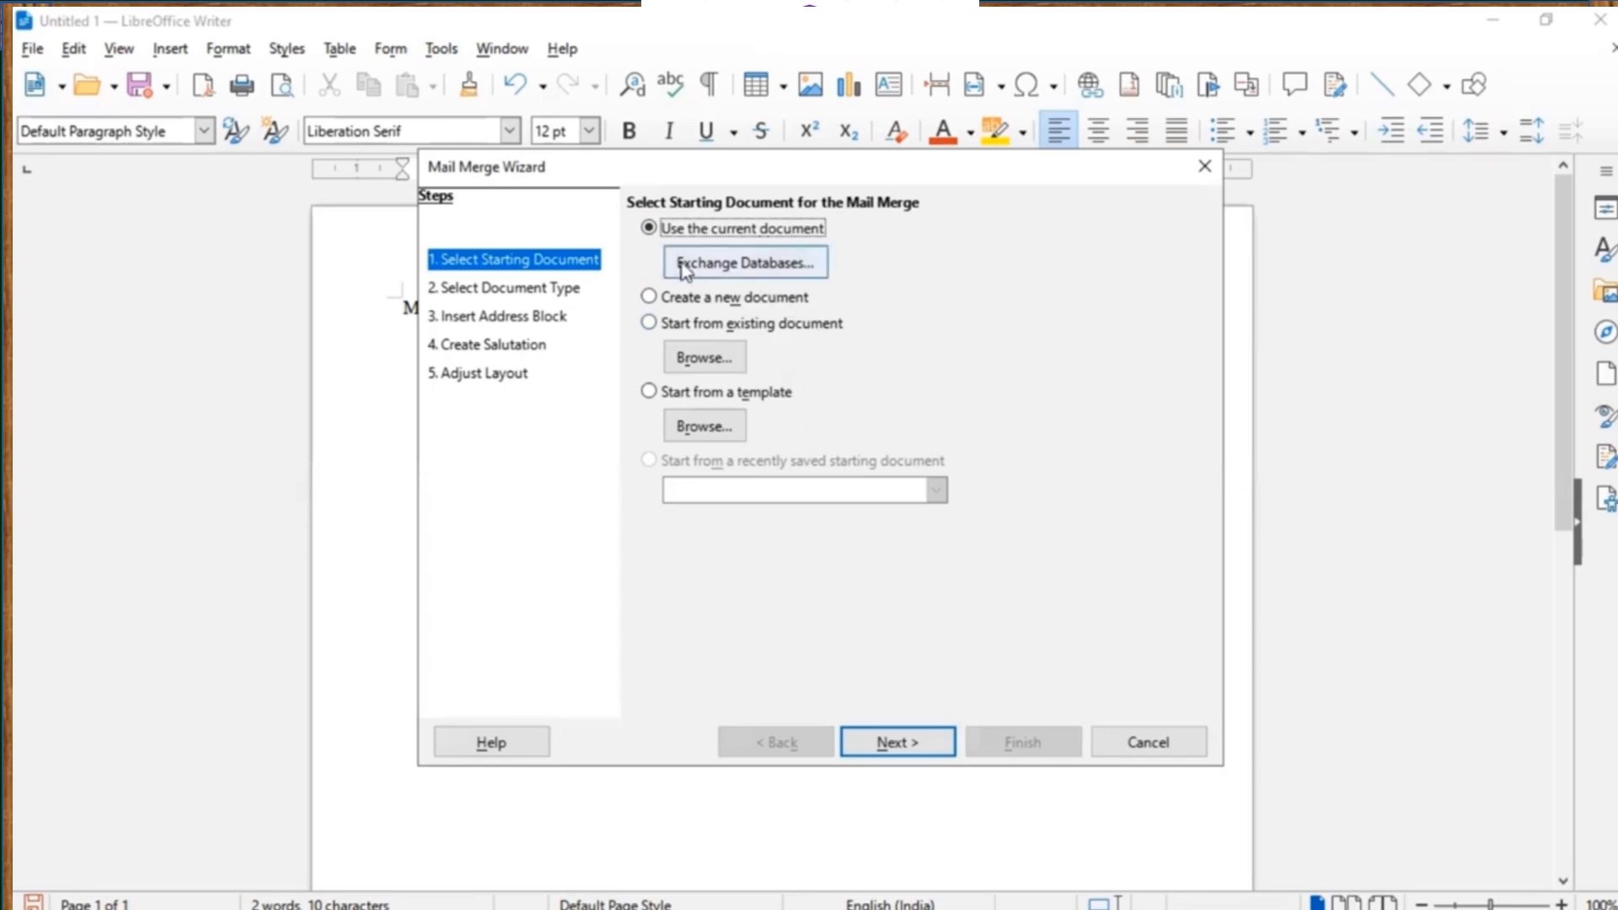
pyautogui.click(649, 298)
# Use the current document as the starting document and pick Letter as the document type.
pyautogui.click(650, 322)
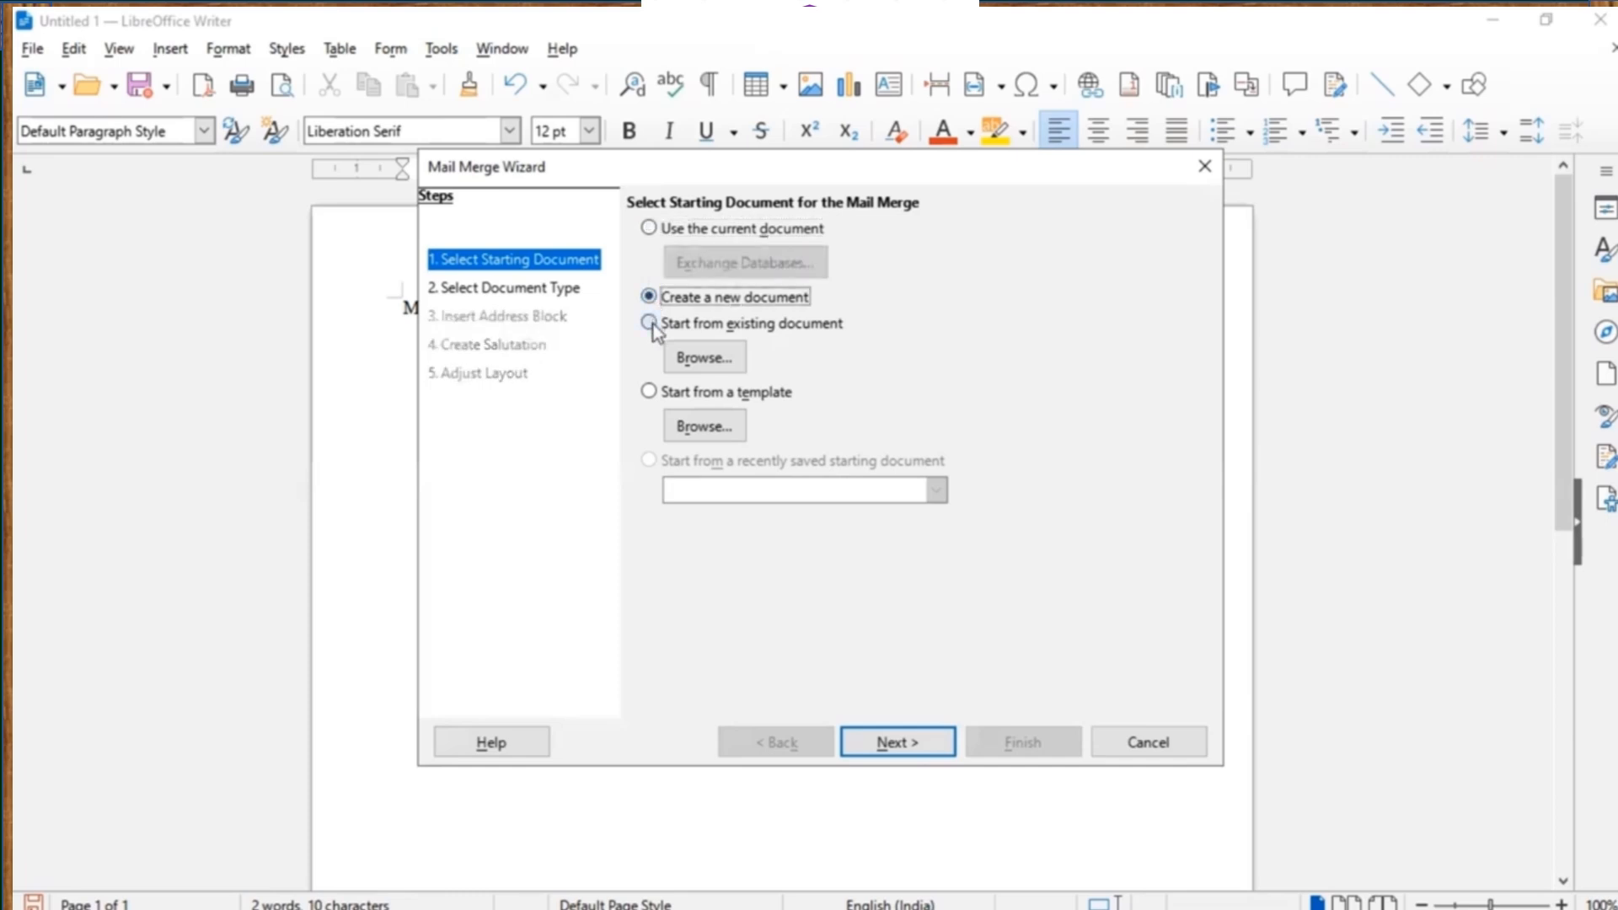
pyautogui.click(649, 392)
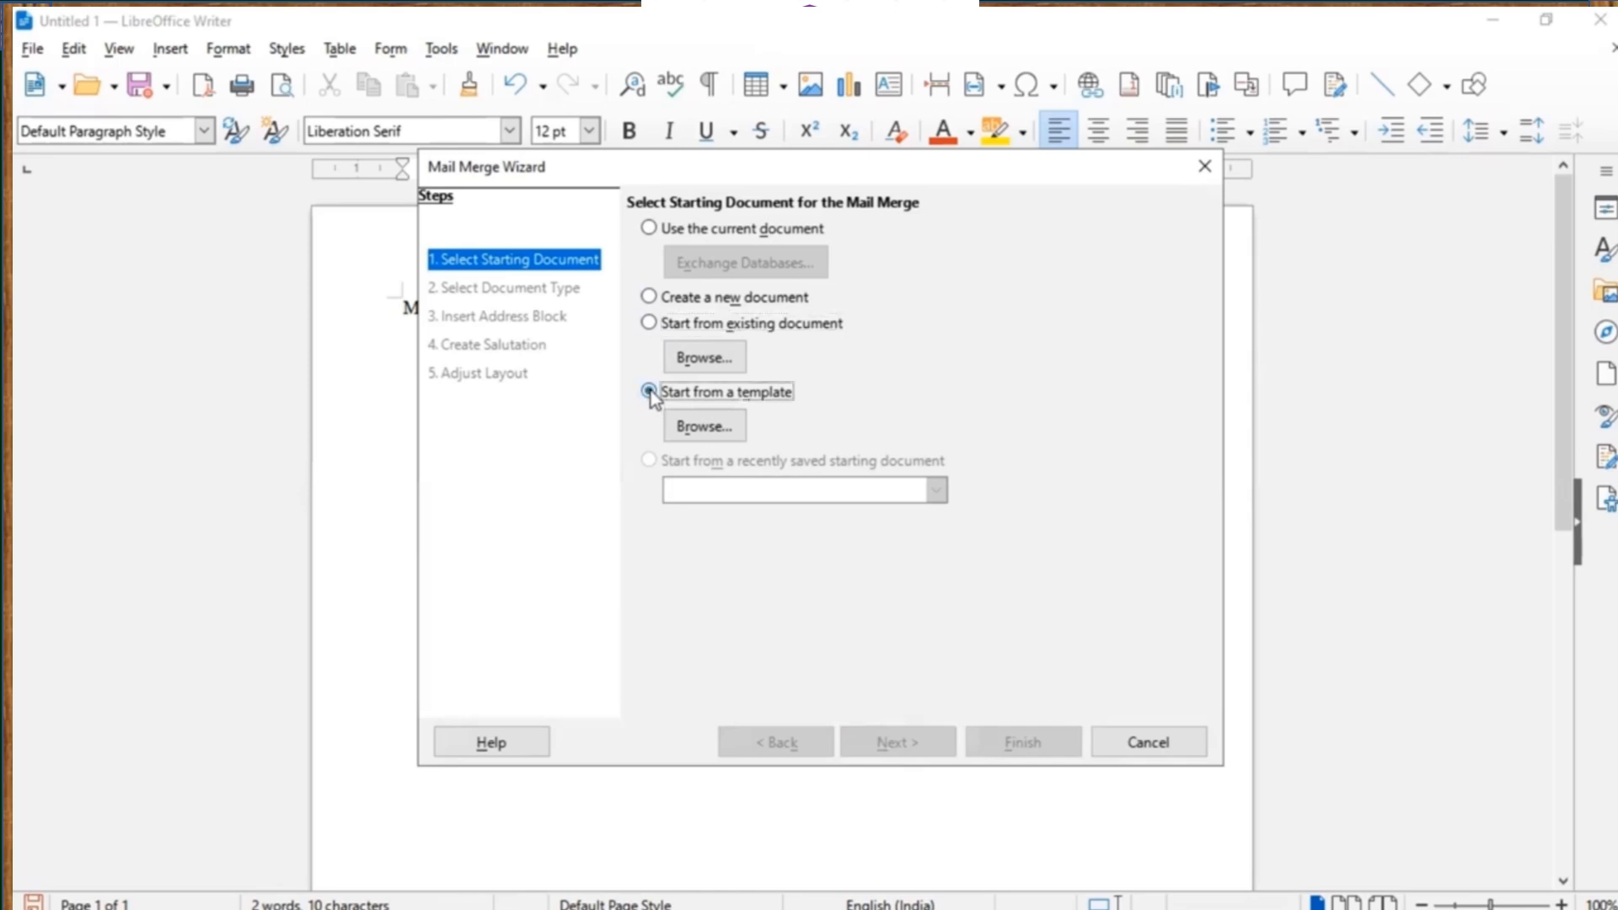
pyautogui.click(649, 228)
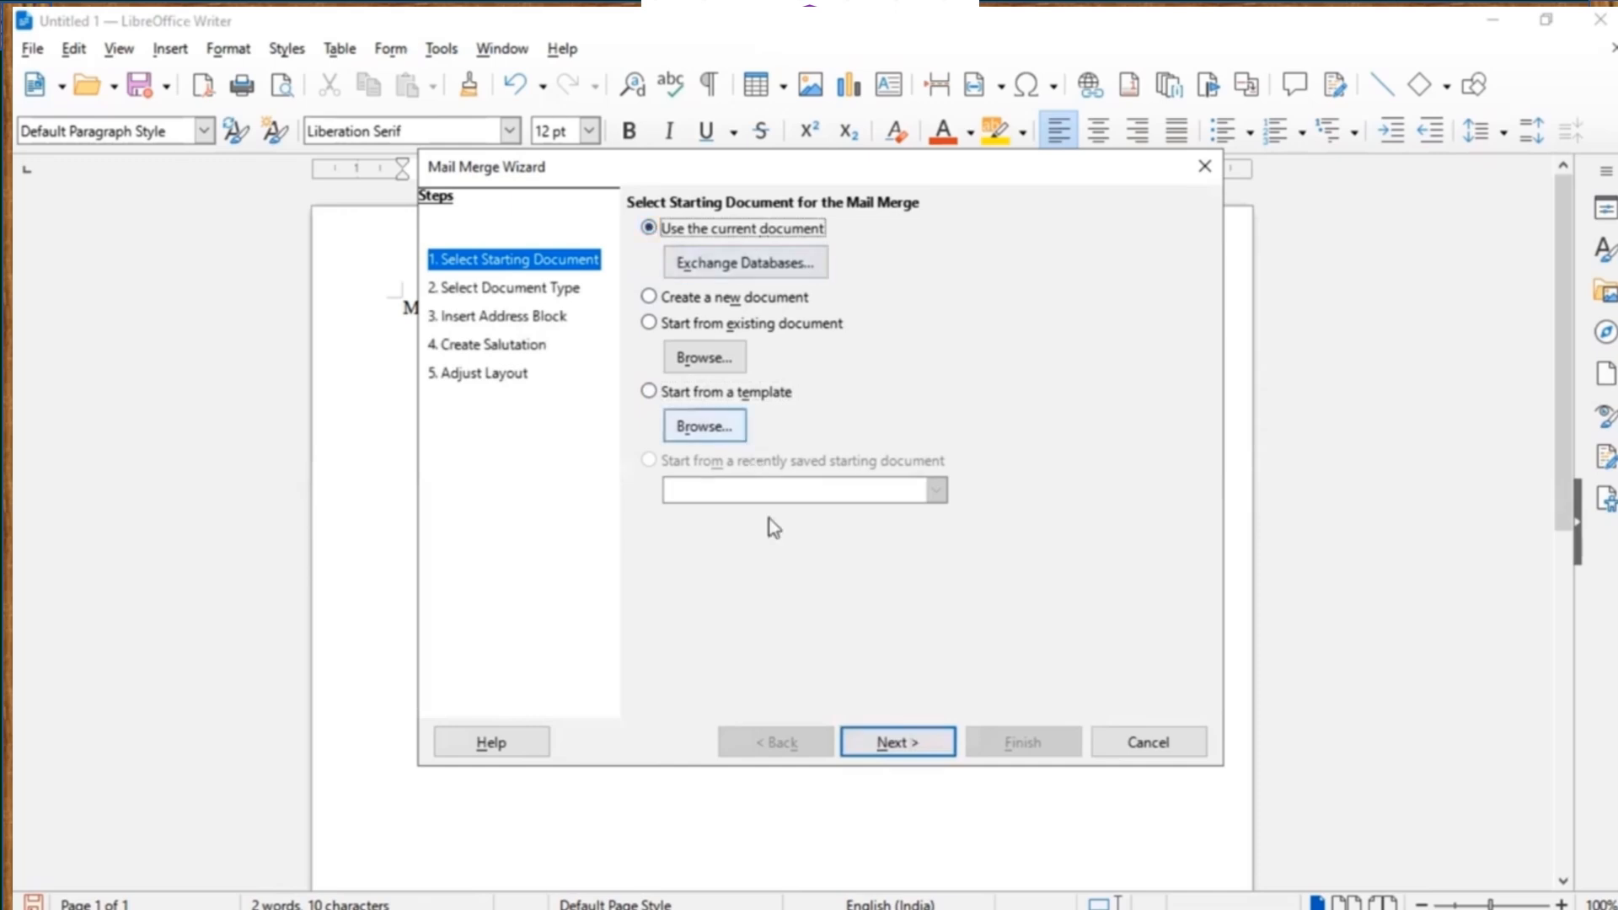
pyautogui.click(900, 746)
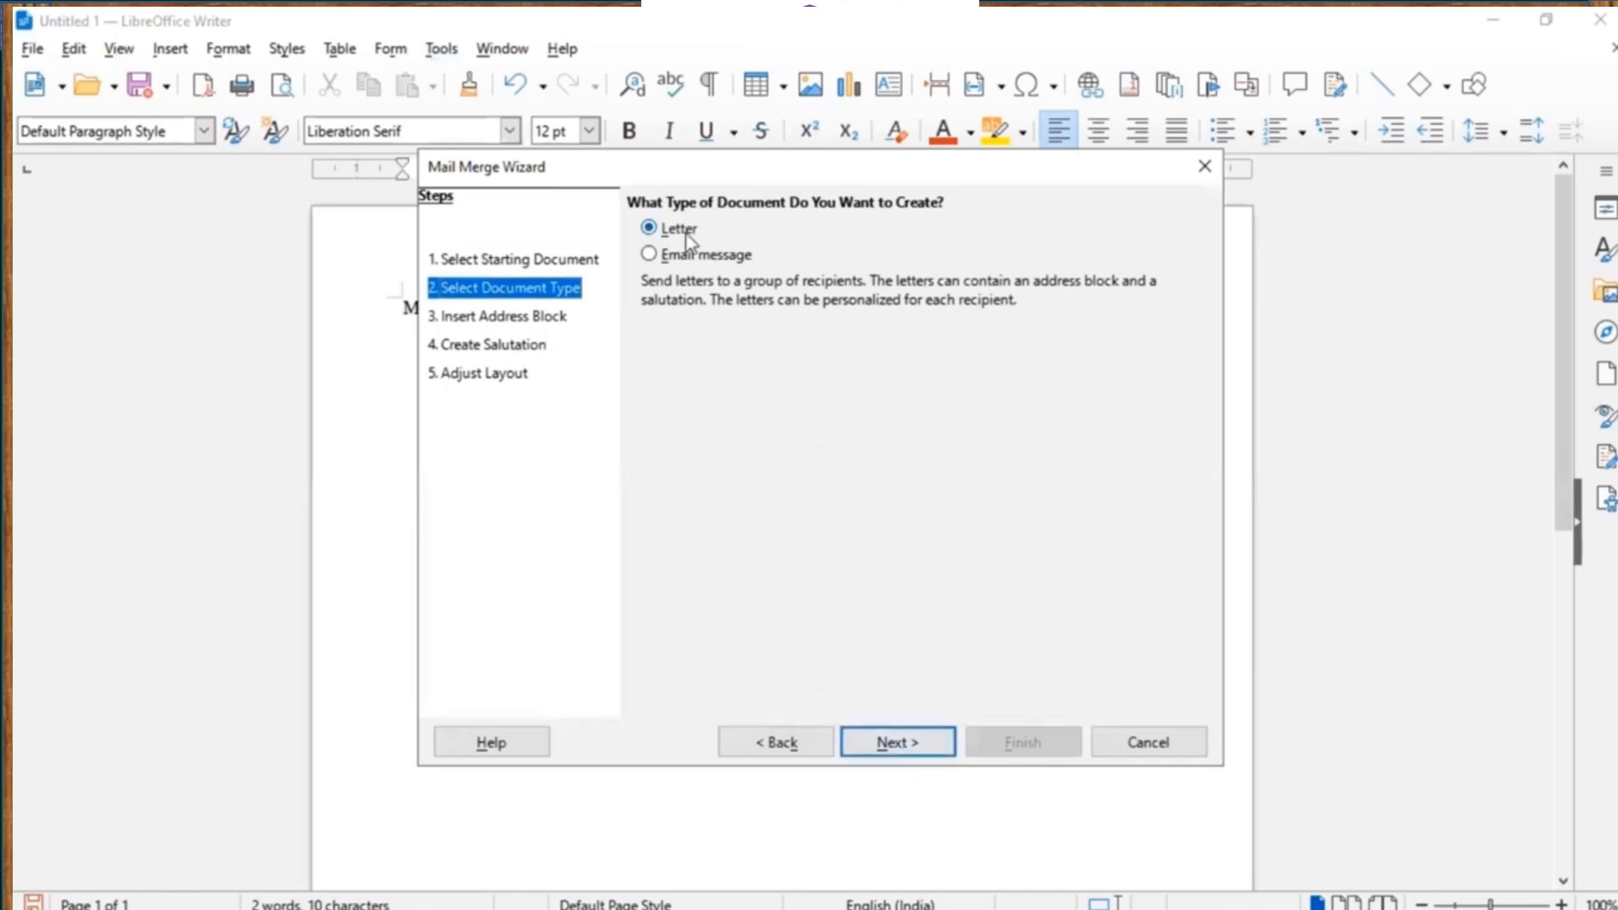
pyautogui.click(684, 263)
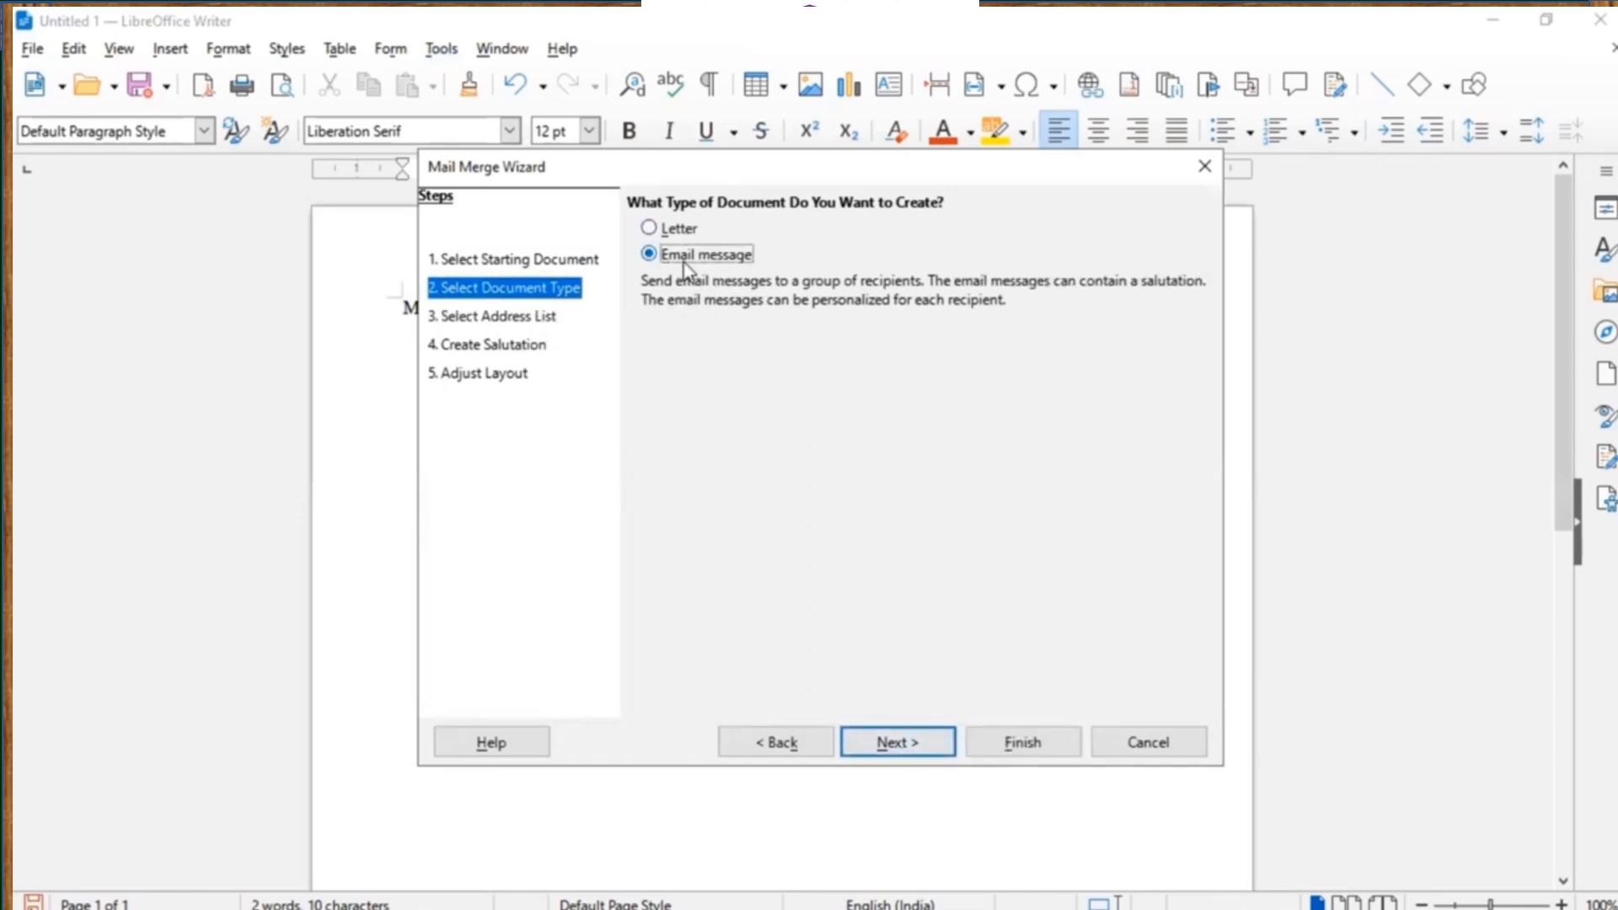
pyautogui.click(679, 230)
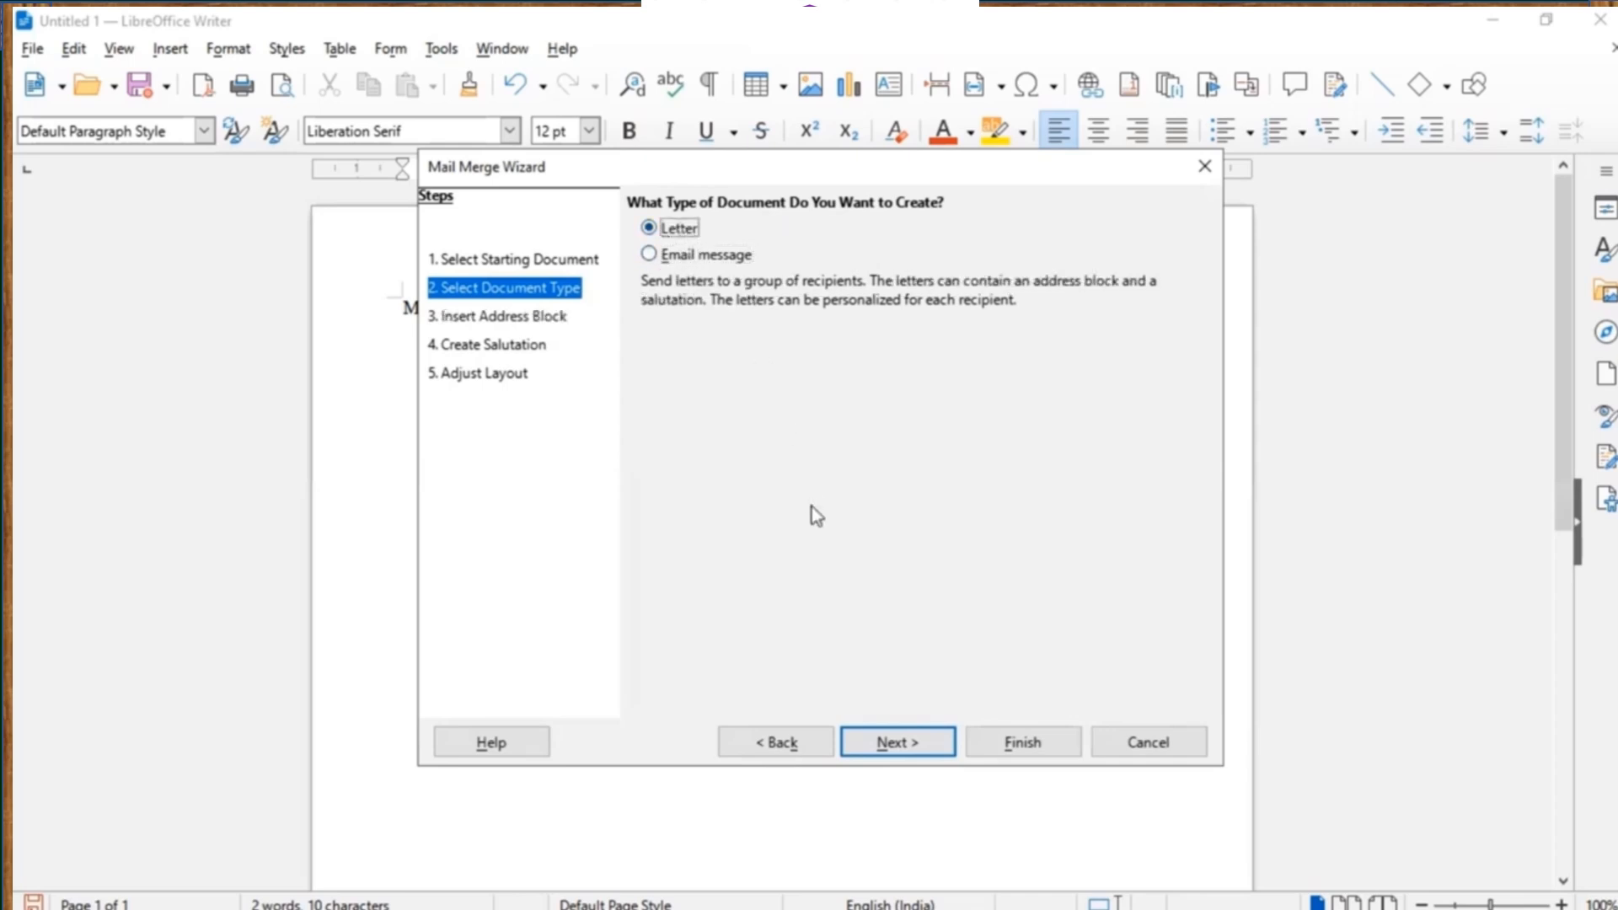
# At the address block step, start a new address list and open its field customization.
pyautogui.click(899, 750)
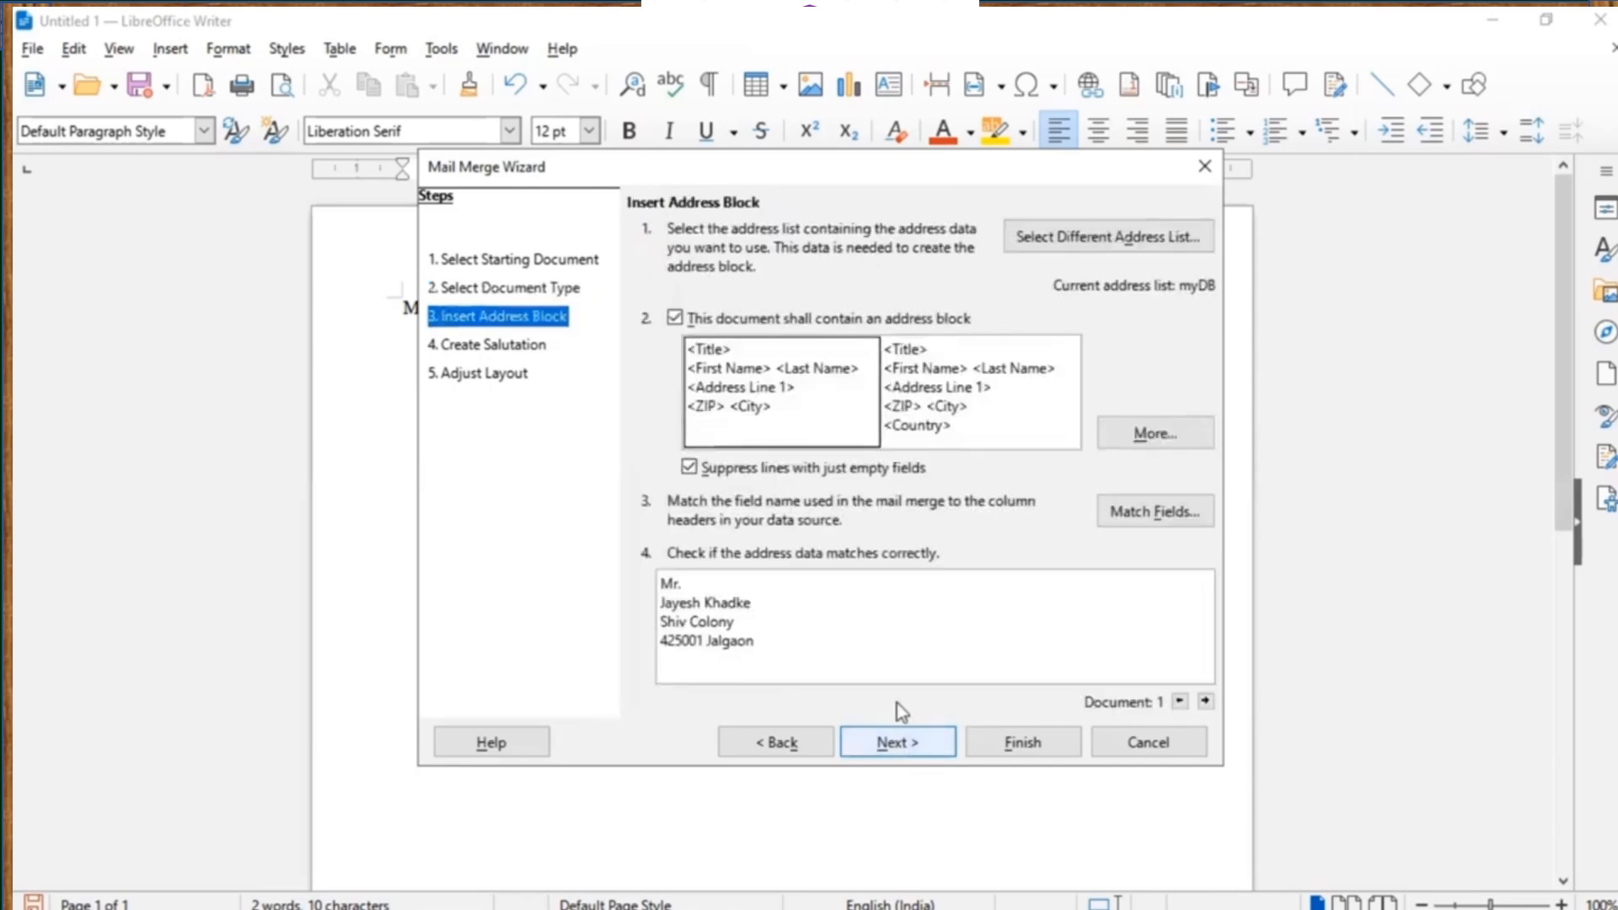
pyautogui.click(1111, 237)
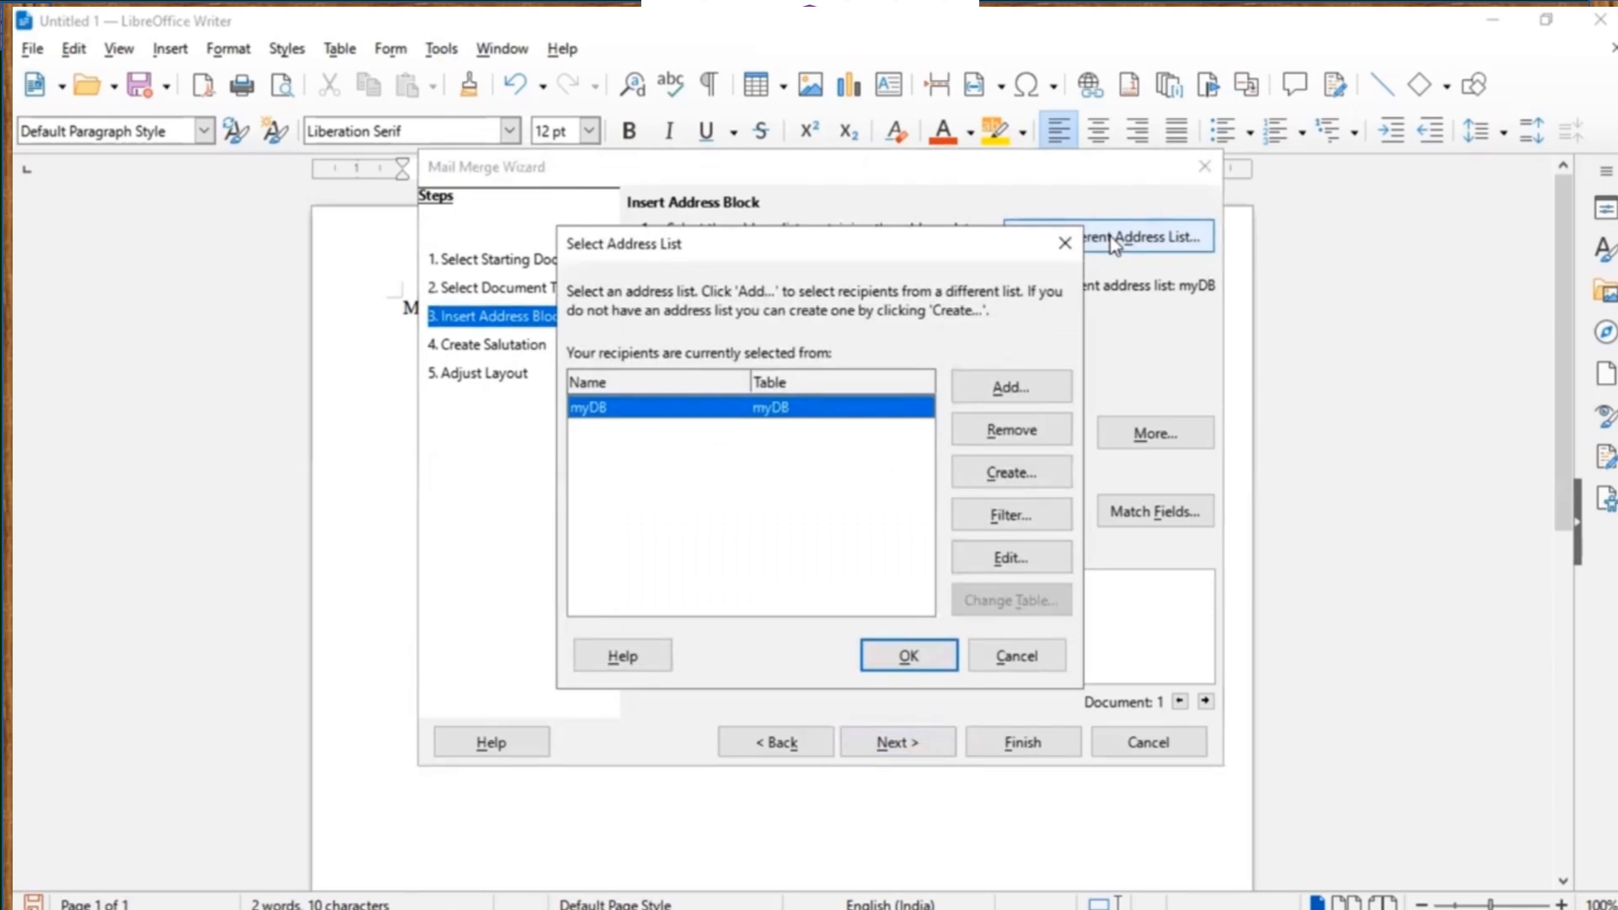
pyautogui.click(1012, 479)
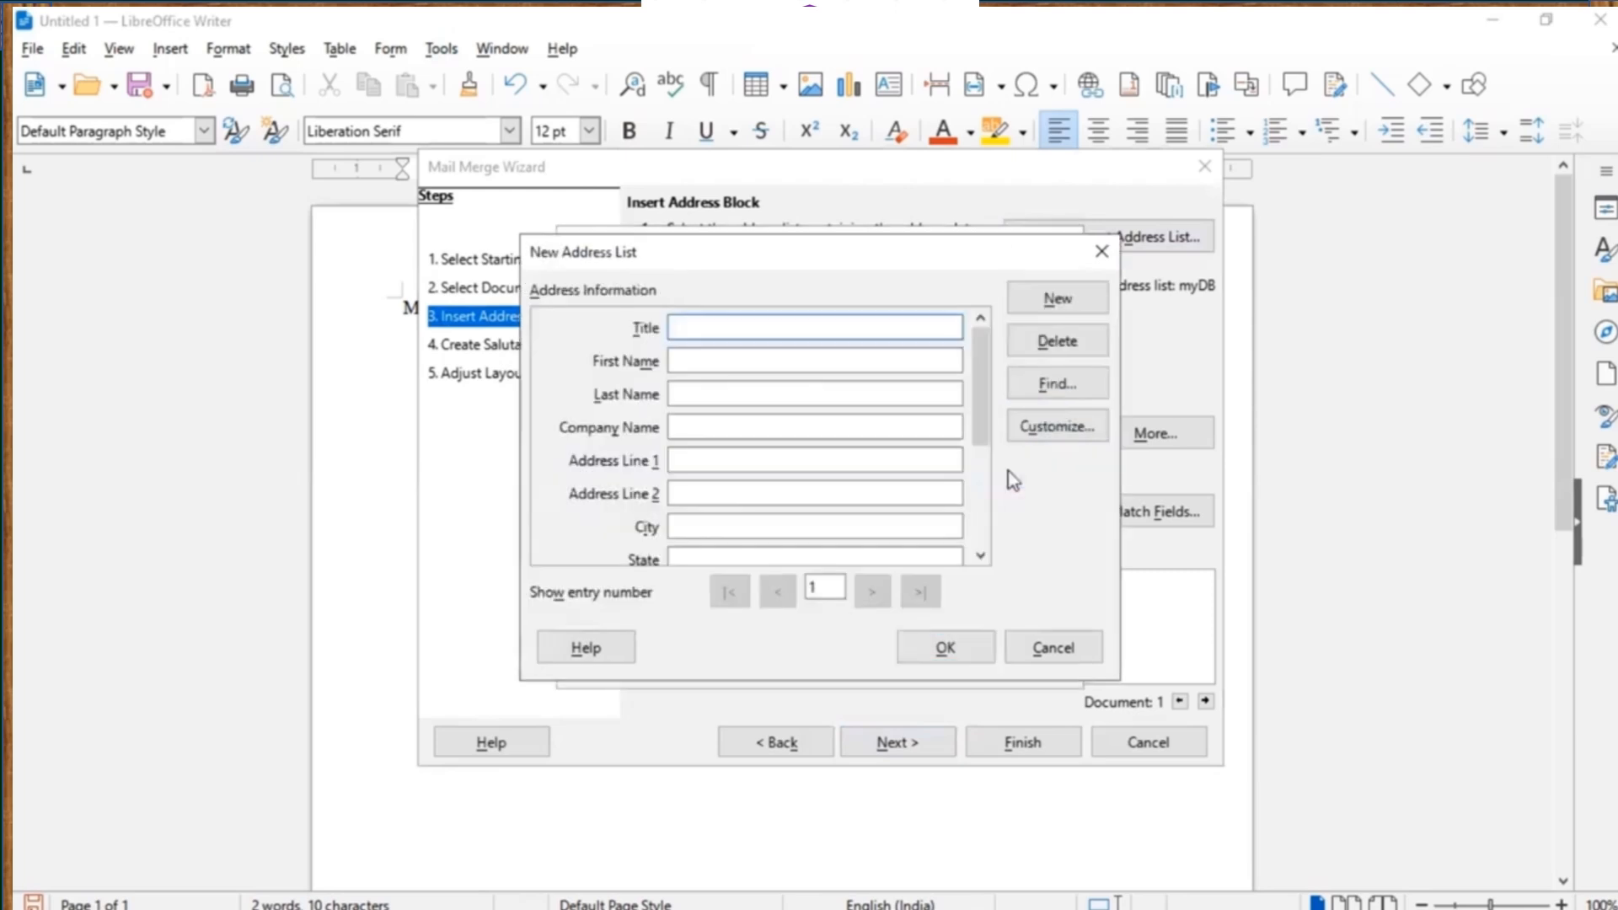
pyautogui.click(1038, 432)
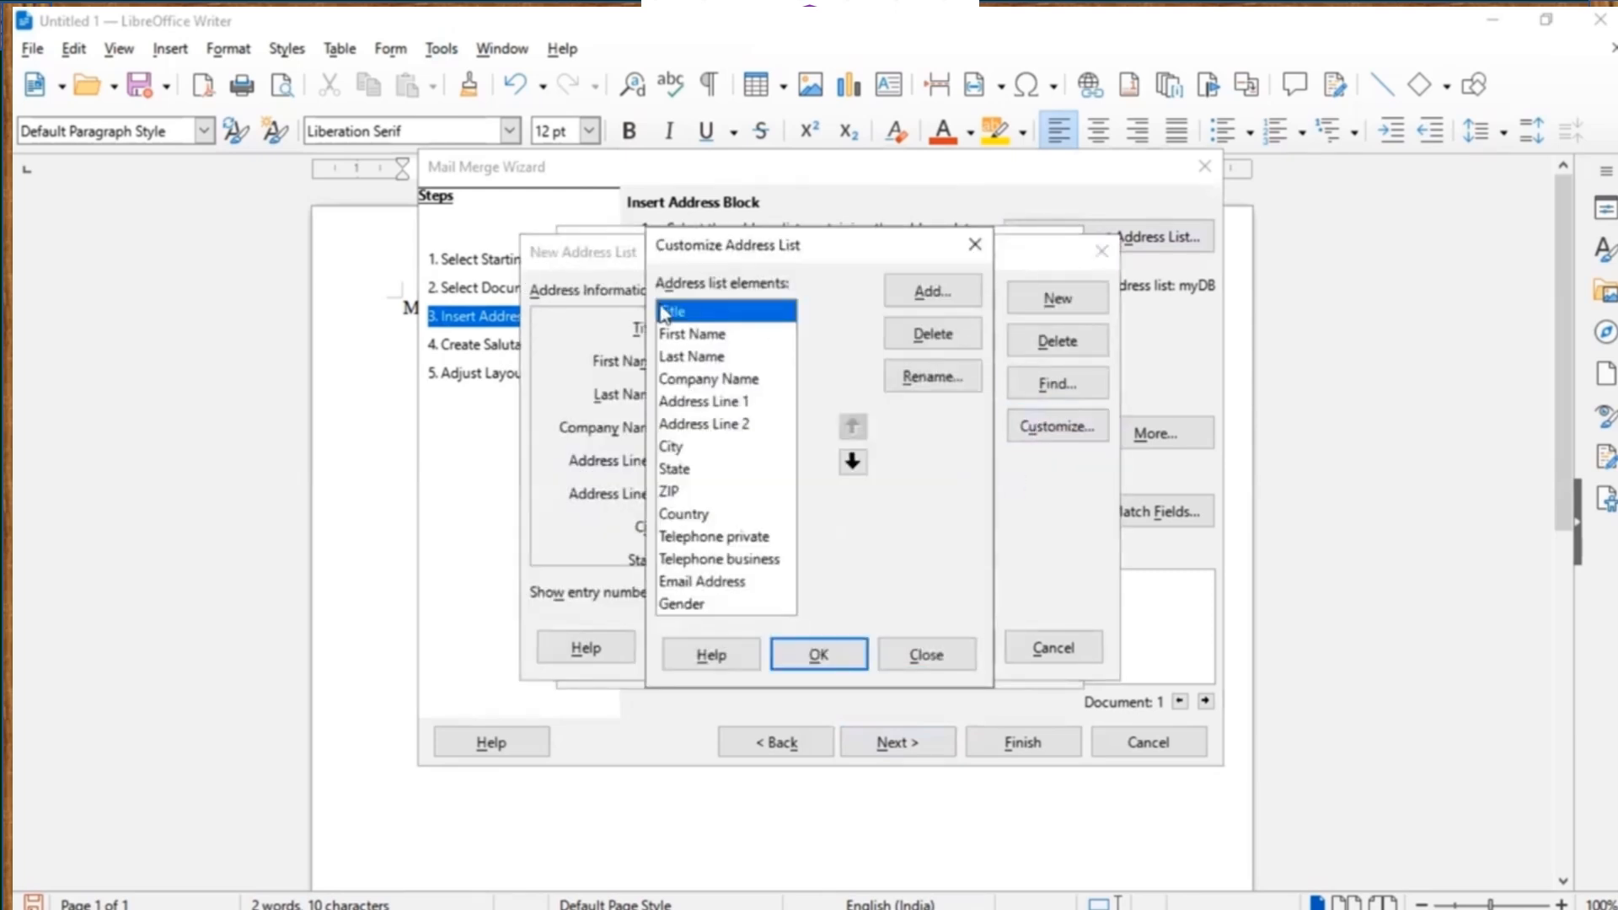
# Delete Company Name, Address Line 2, State, Country, both telephones, Email Address and Gender fields.
pyautogui.click(690, 386)
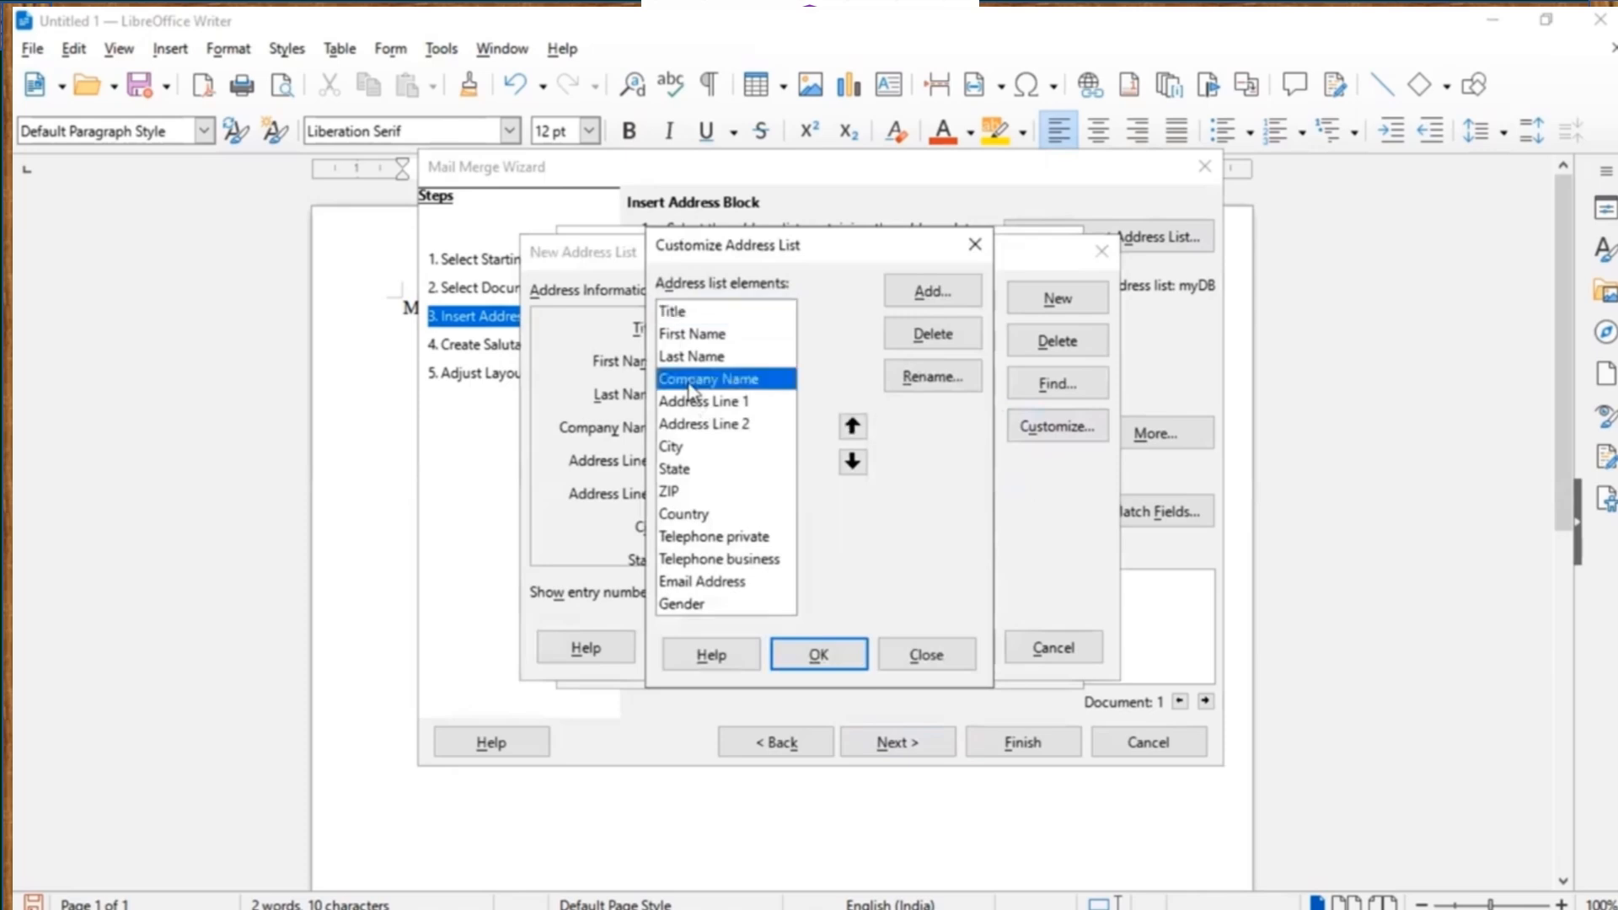
pyautogui.click(937, 340)
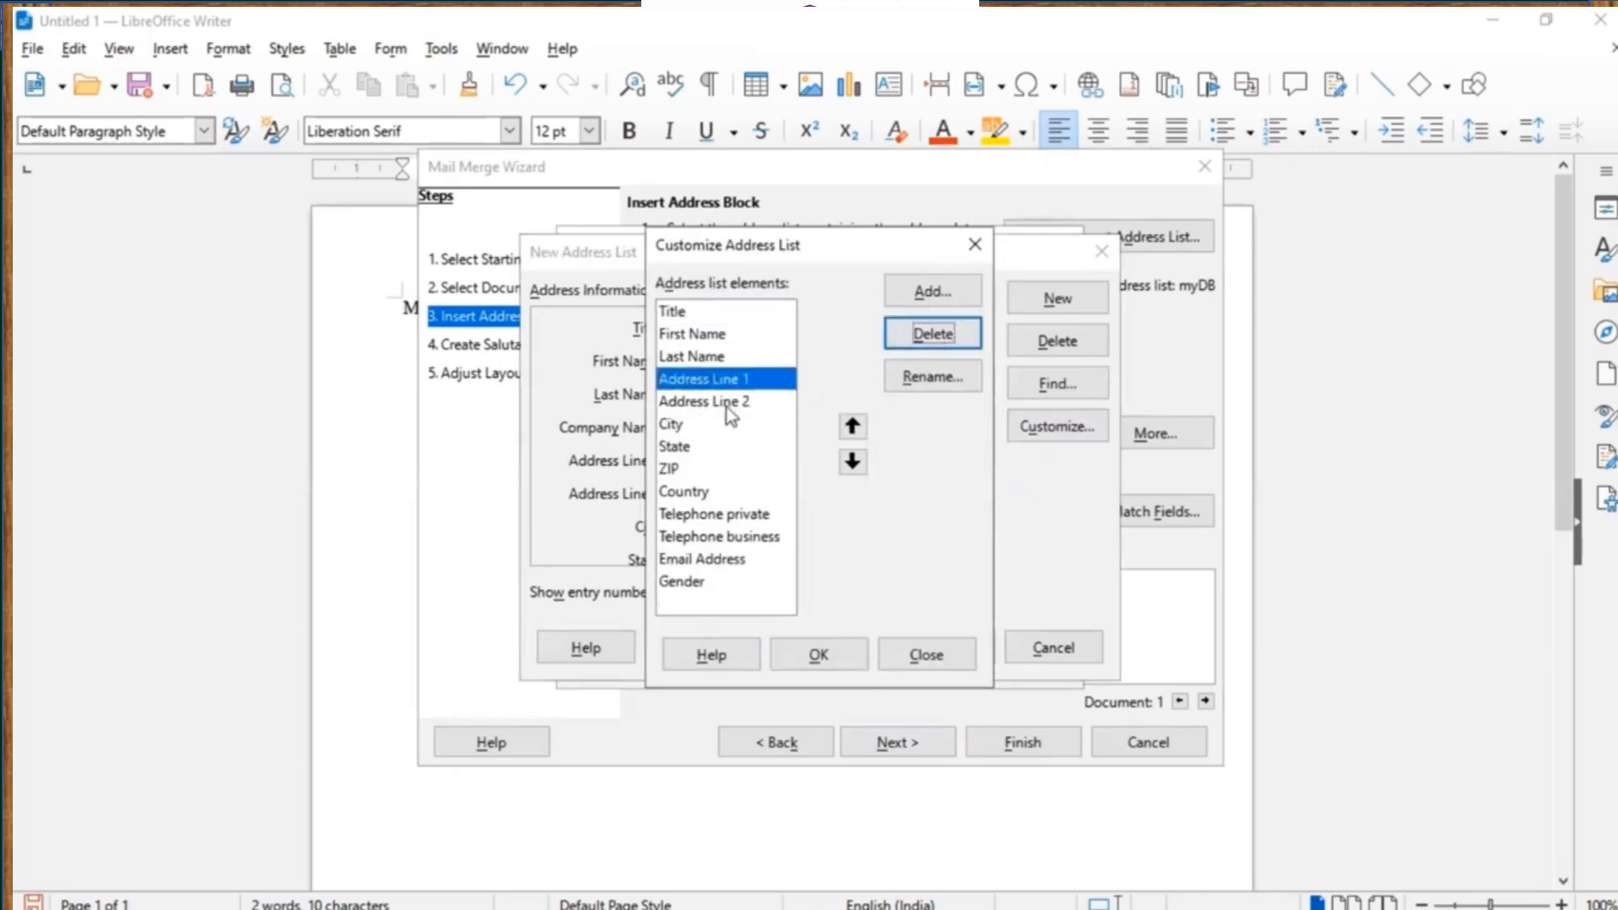
pyautogui.click(729, 404)
pyautogui.click(924, 339)
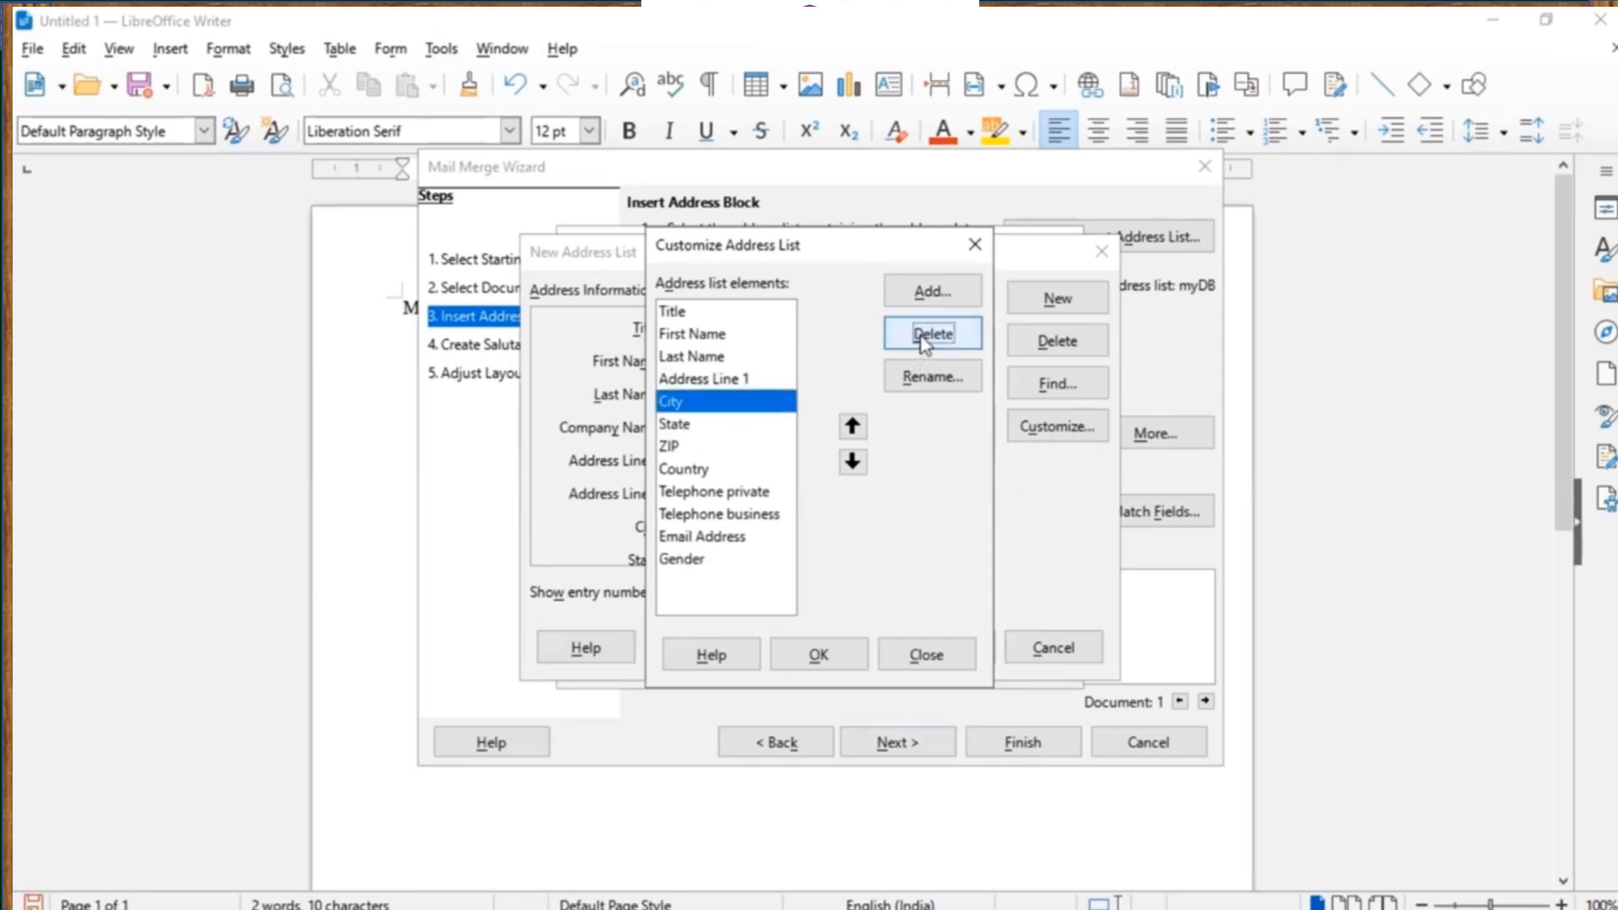
pyautogui.click(679, 425)
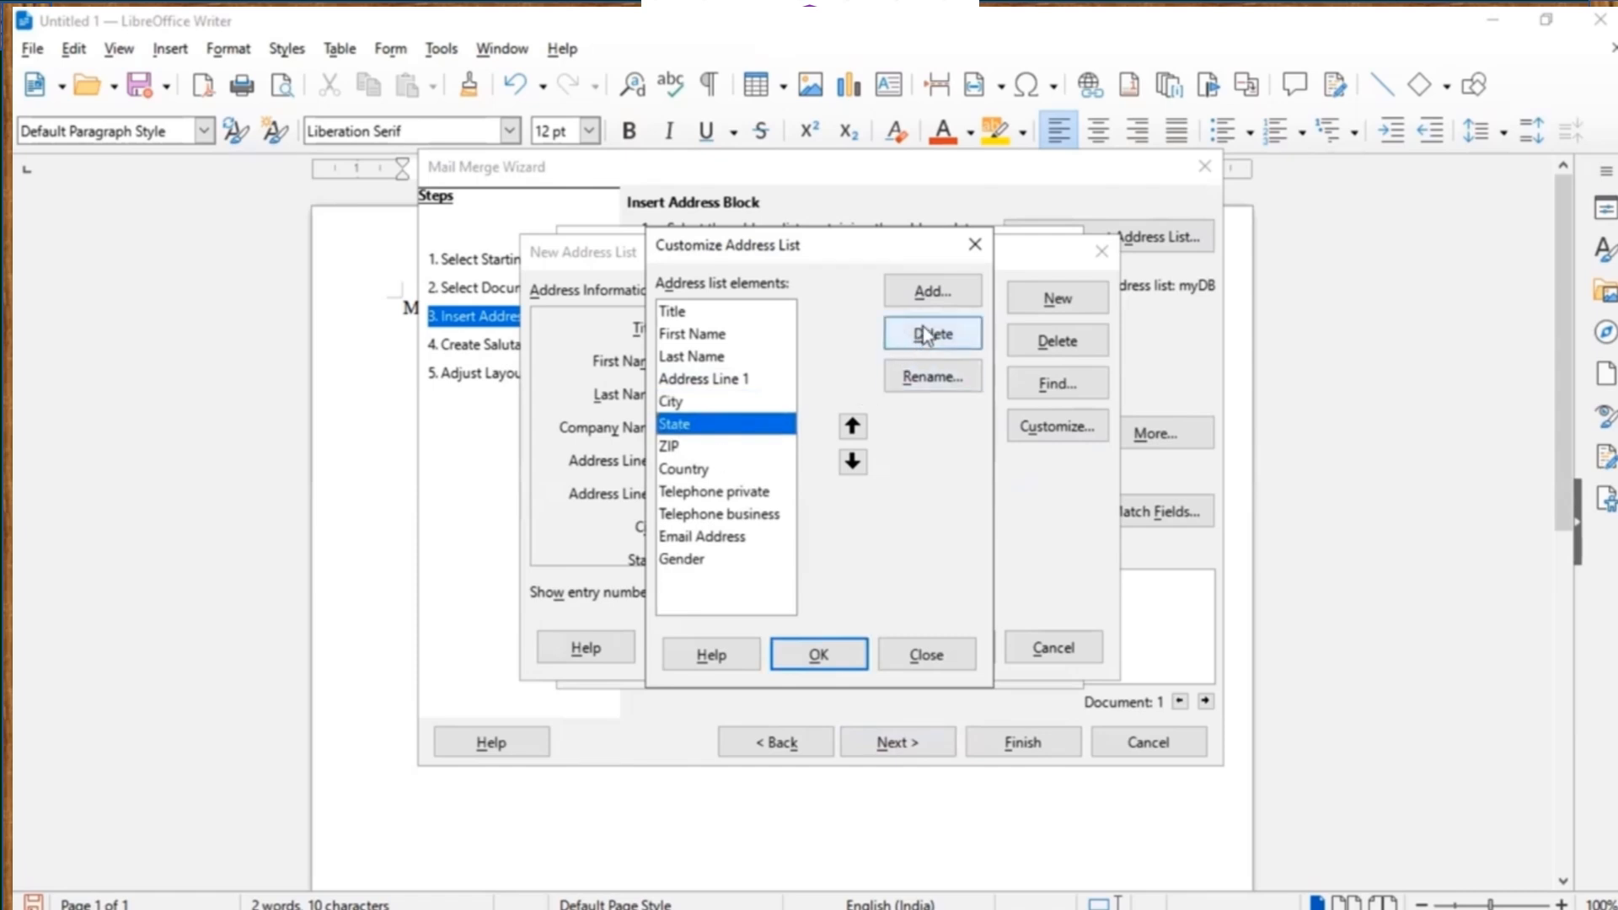
pyautogui.click(927, 335)
pyautogui.click(700, 451)
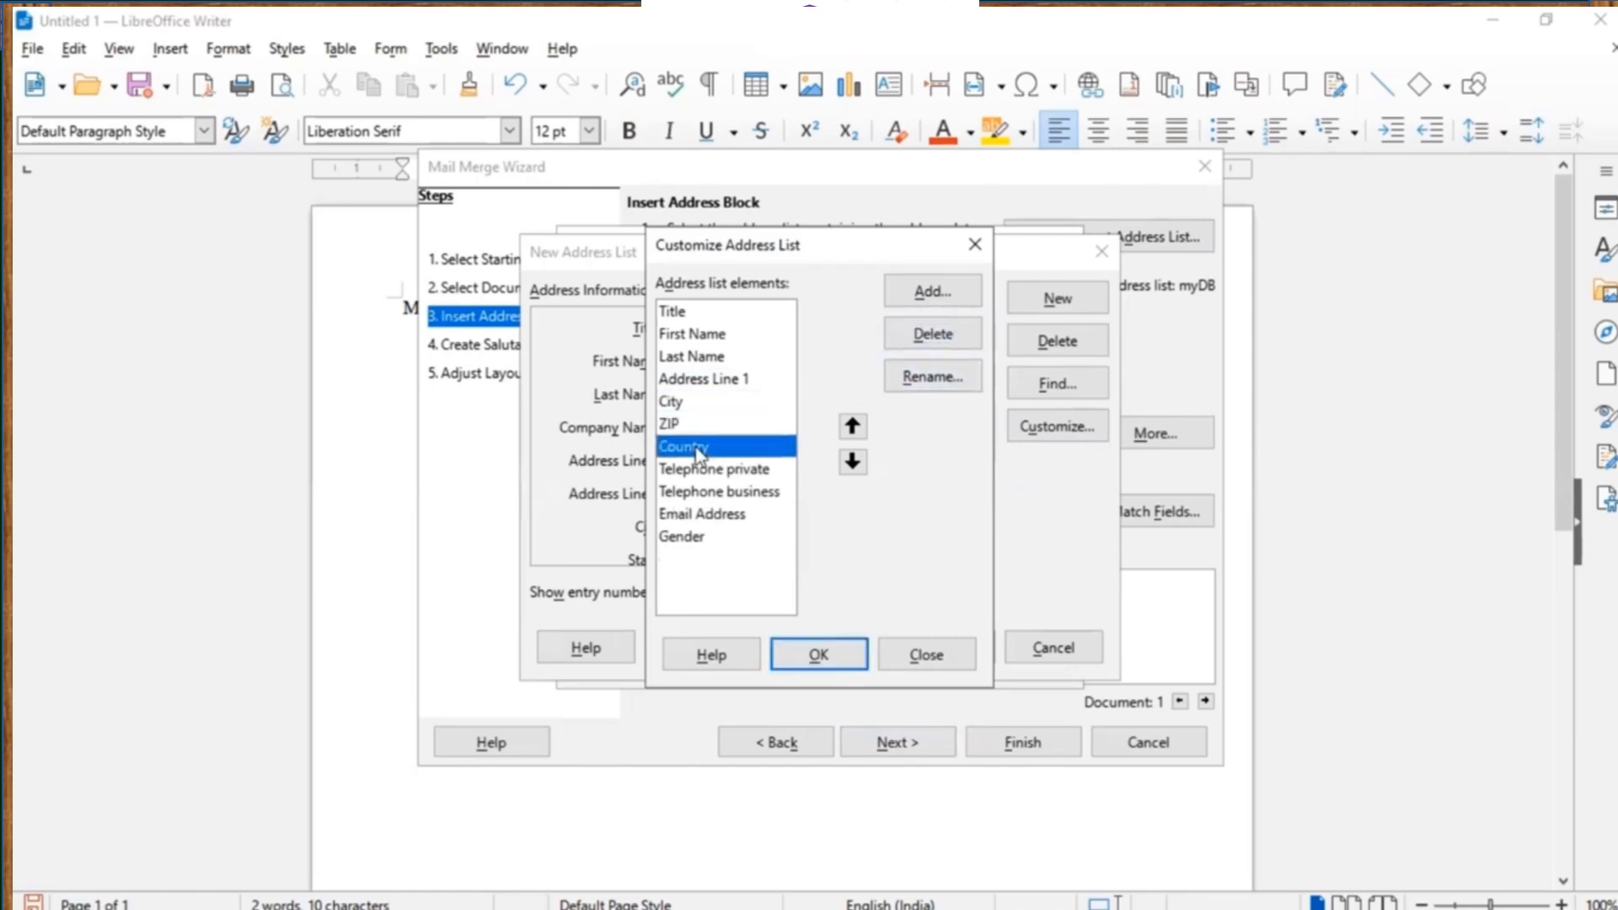
pyautogui.click(942, 337)
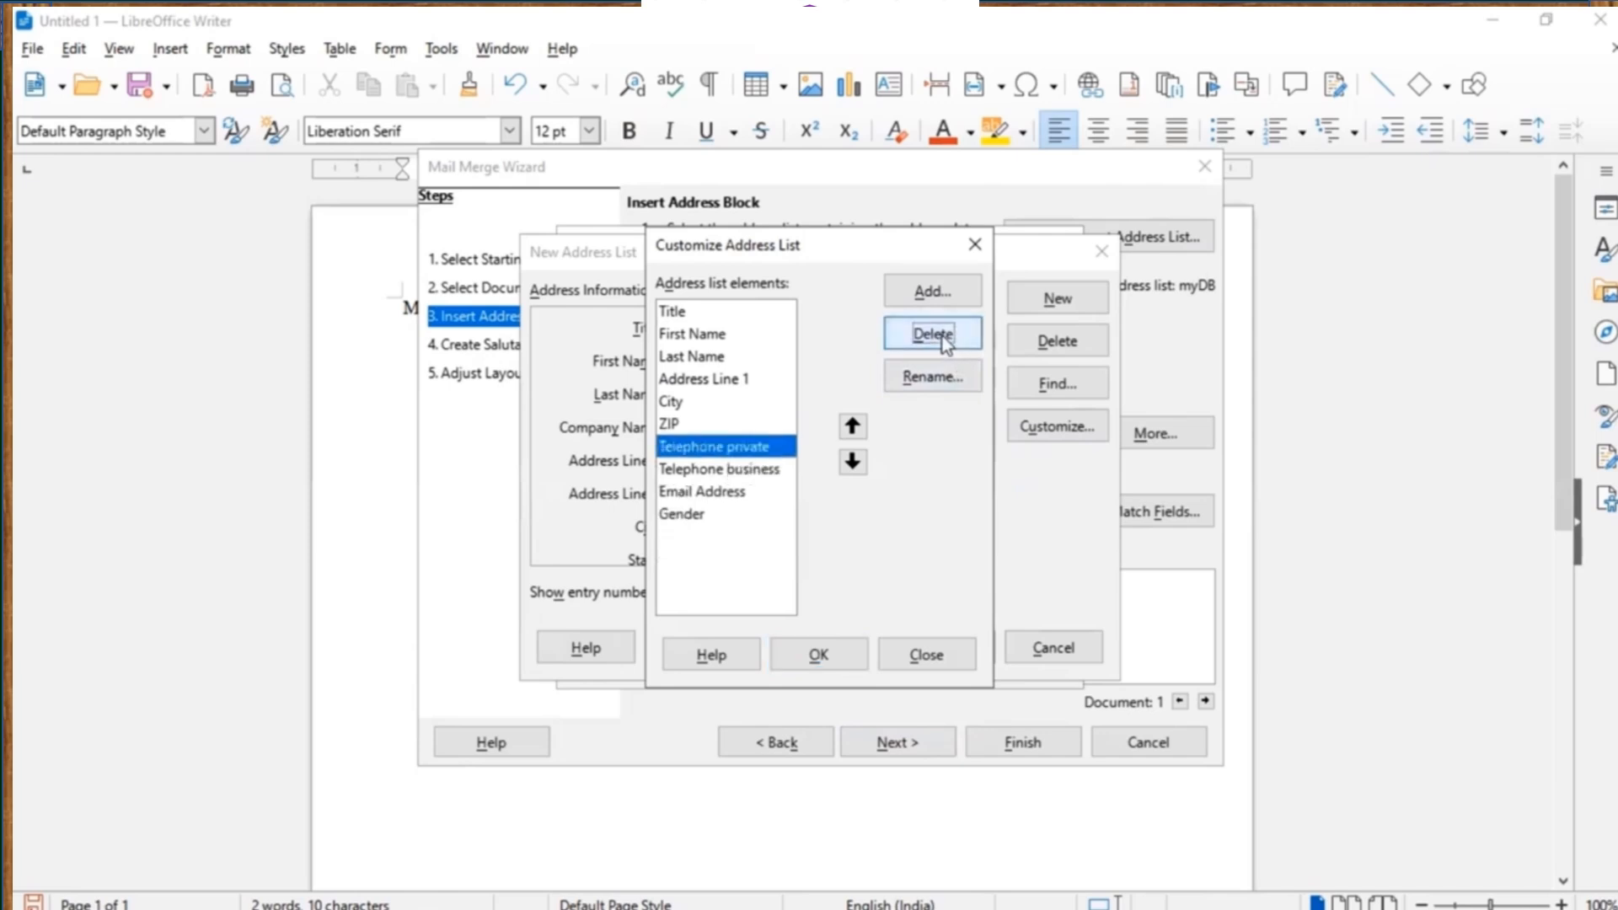
pyautogui.click(944, 337)
pyautogui.click(944, 337)
pyautogui.click(944, 337)
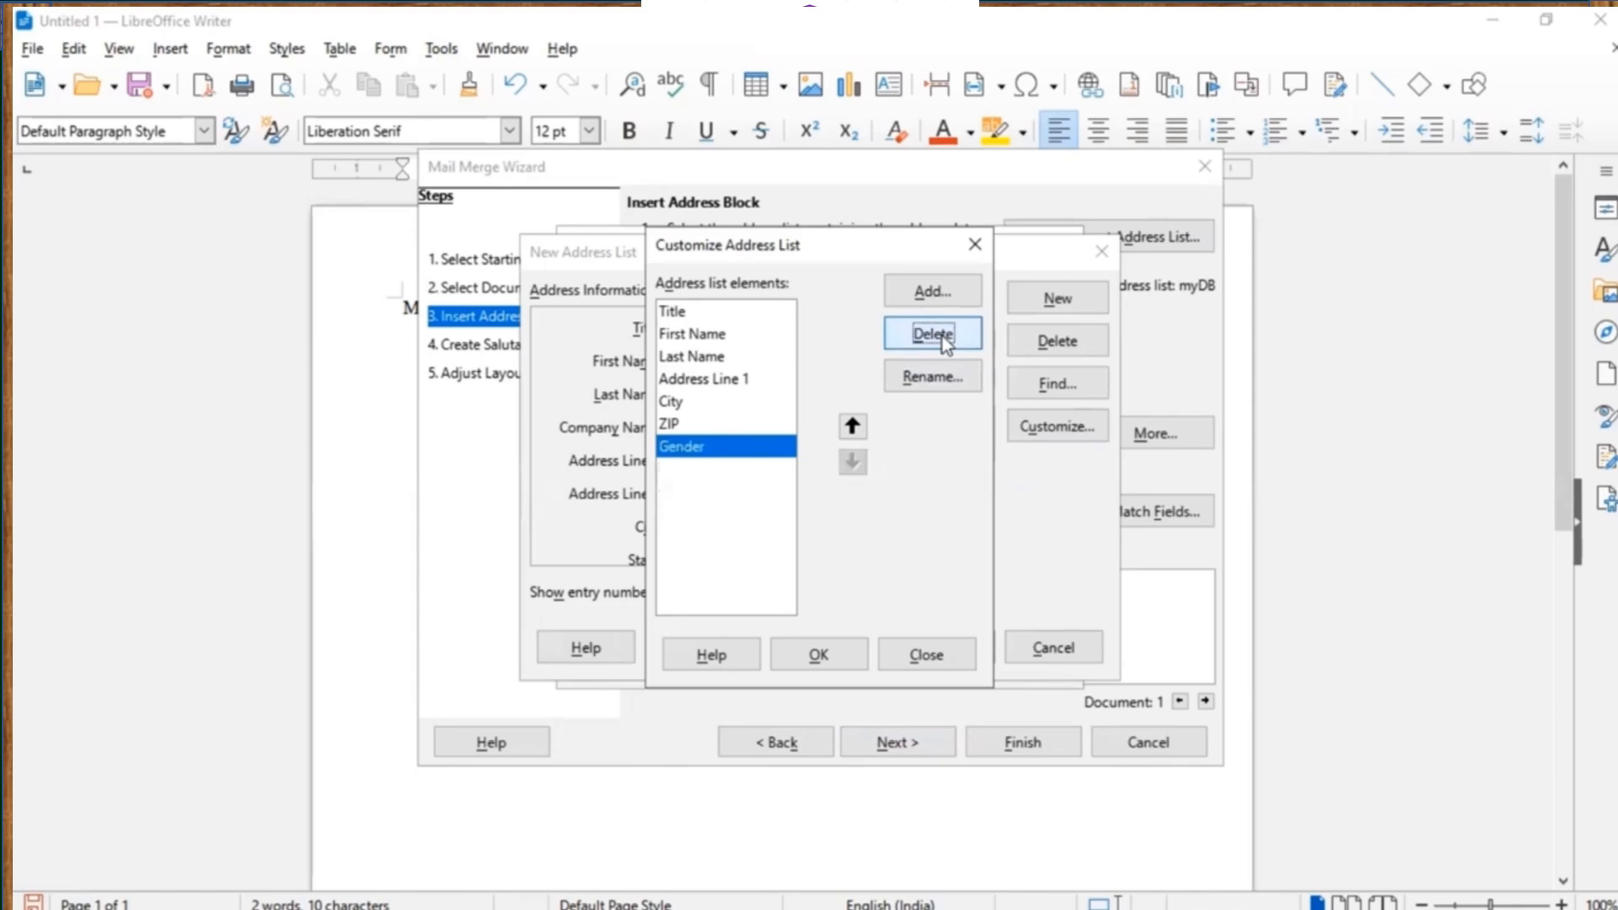
pyautogui.click(944, 337)
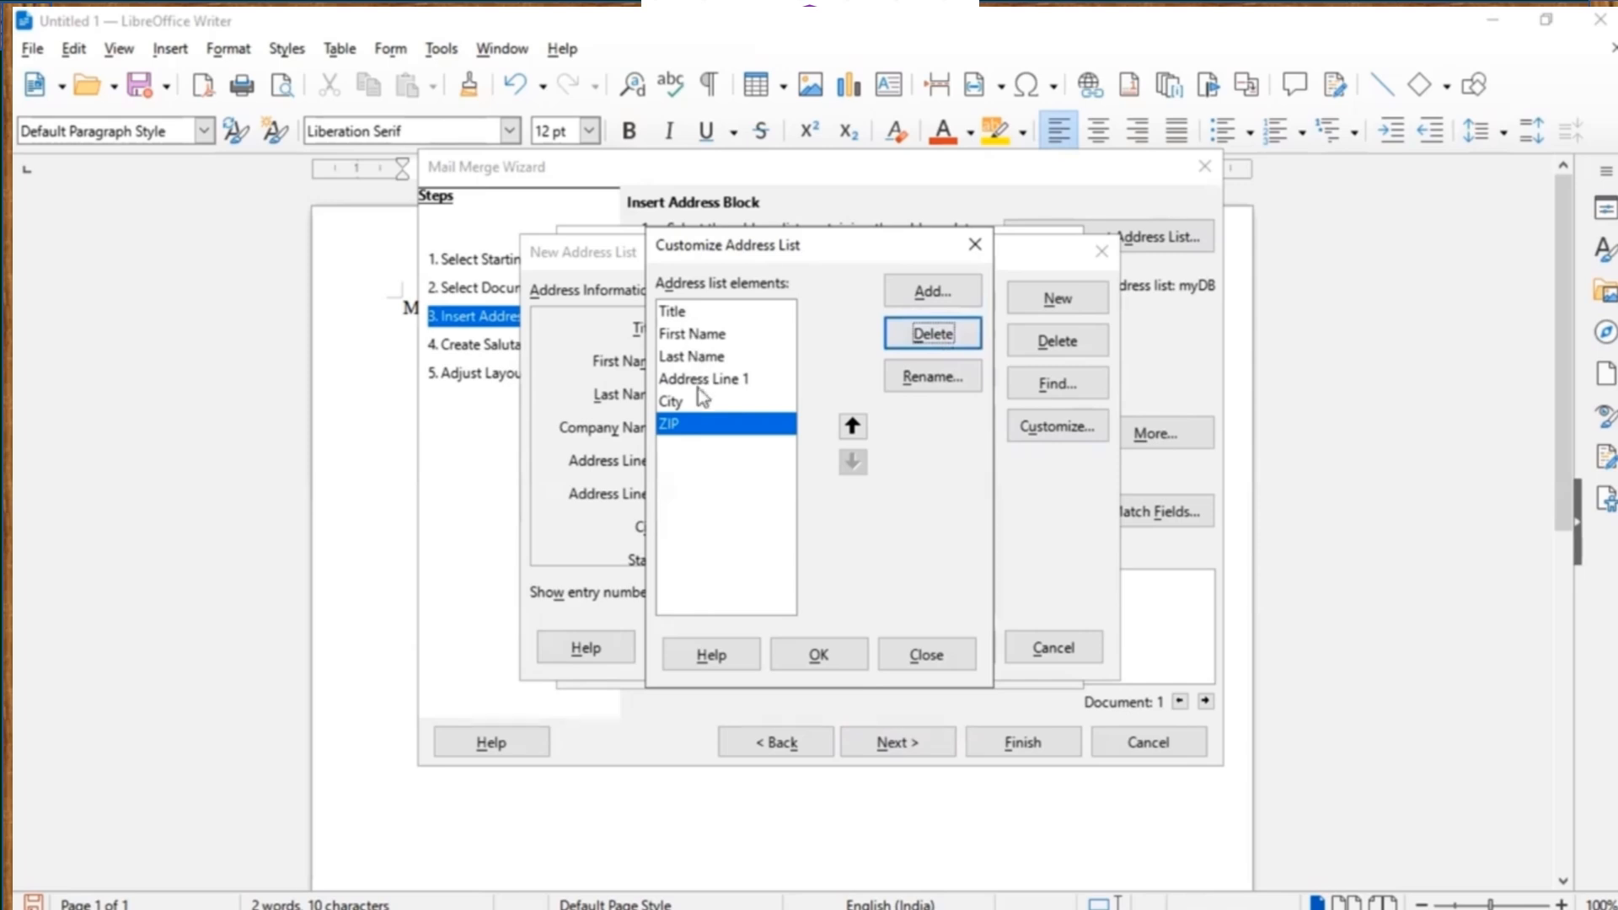
pyautogui.click(819, 656)
# Fill in the first recipient's title, first and last name, street, city and ZIP.
pyautogui.click(752, 328)
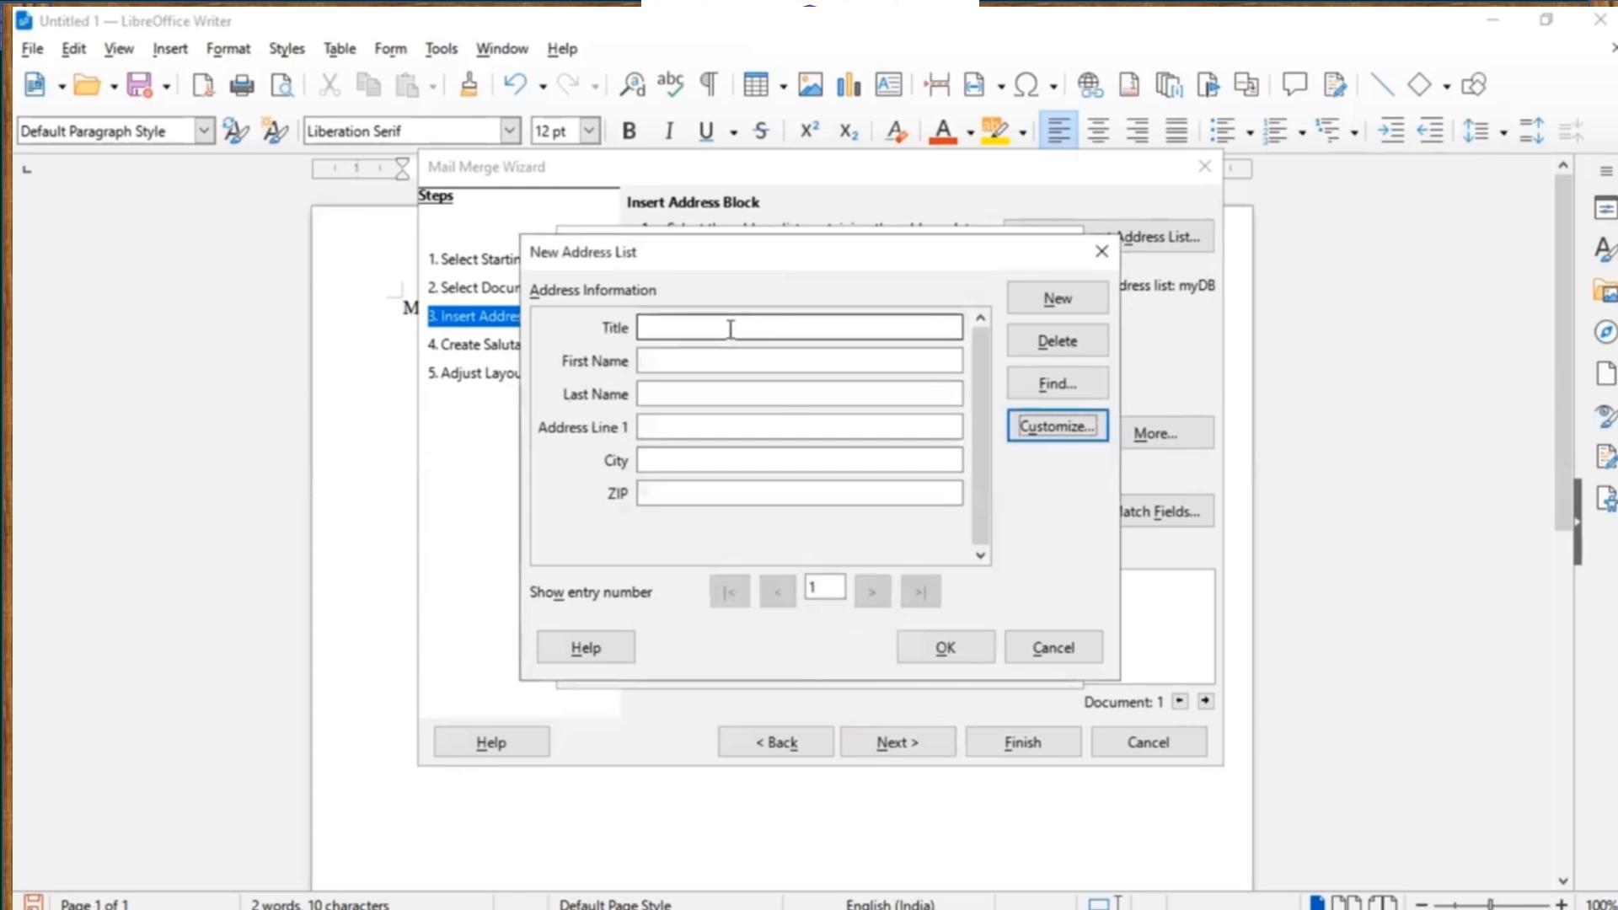
pyautogui.click(695, 329)
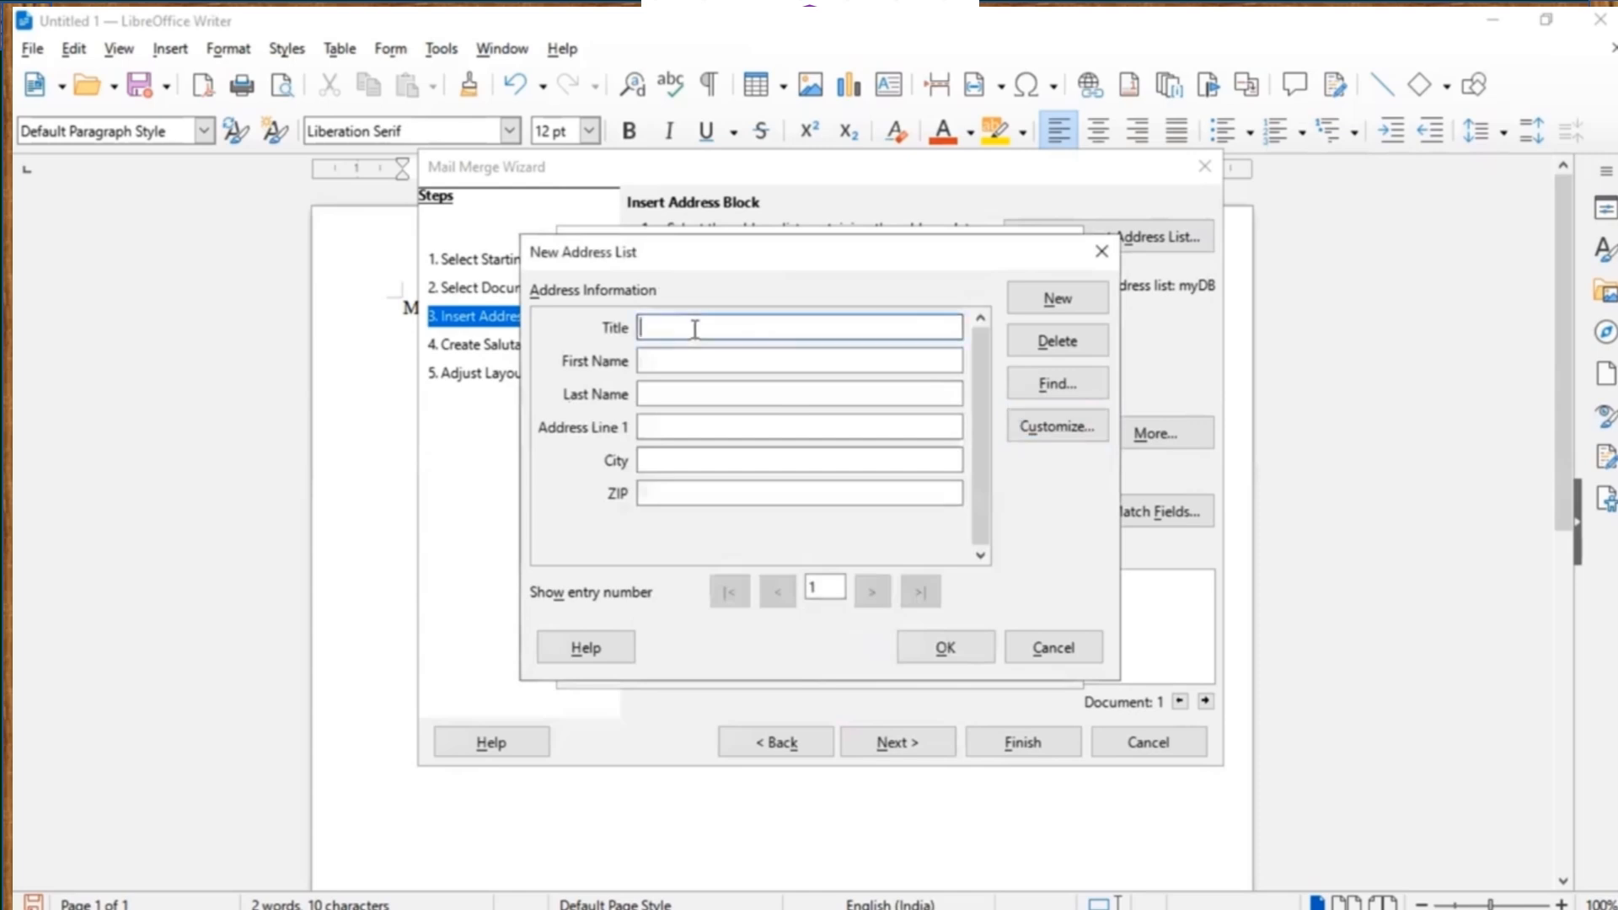
pyautogui.write('Mr.')
pyautogui.press('Tab')
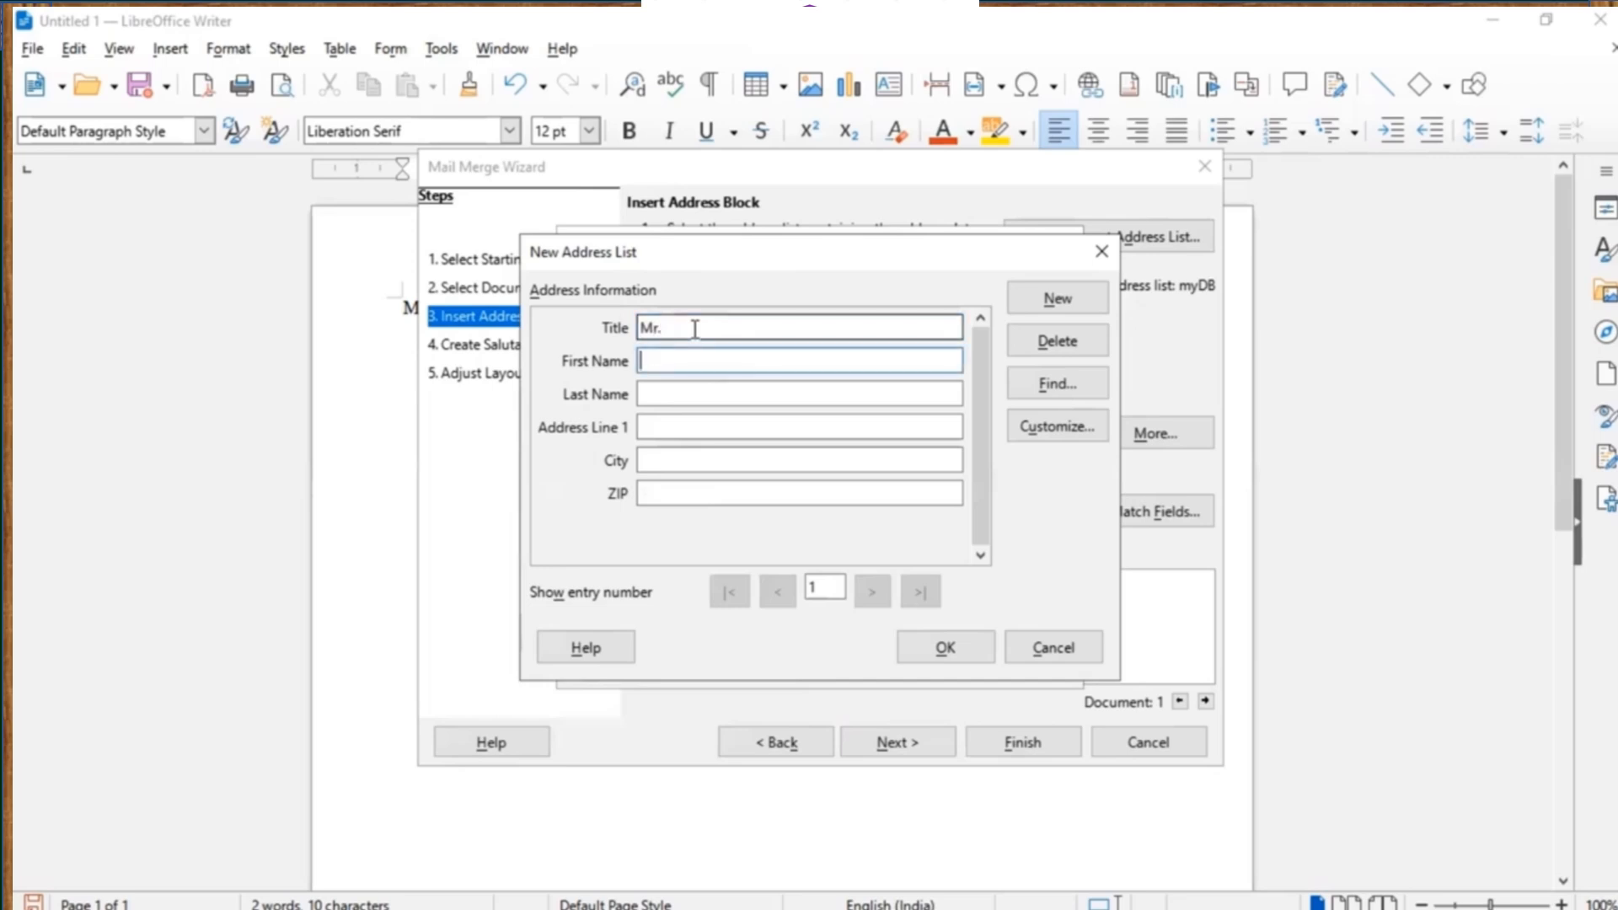
pyautogui.press('Tab')
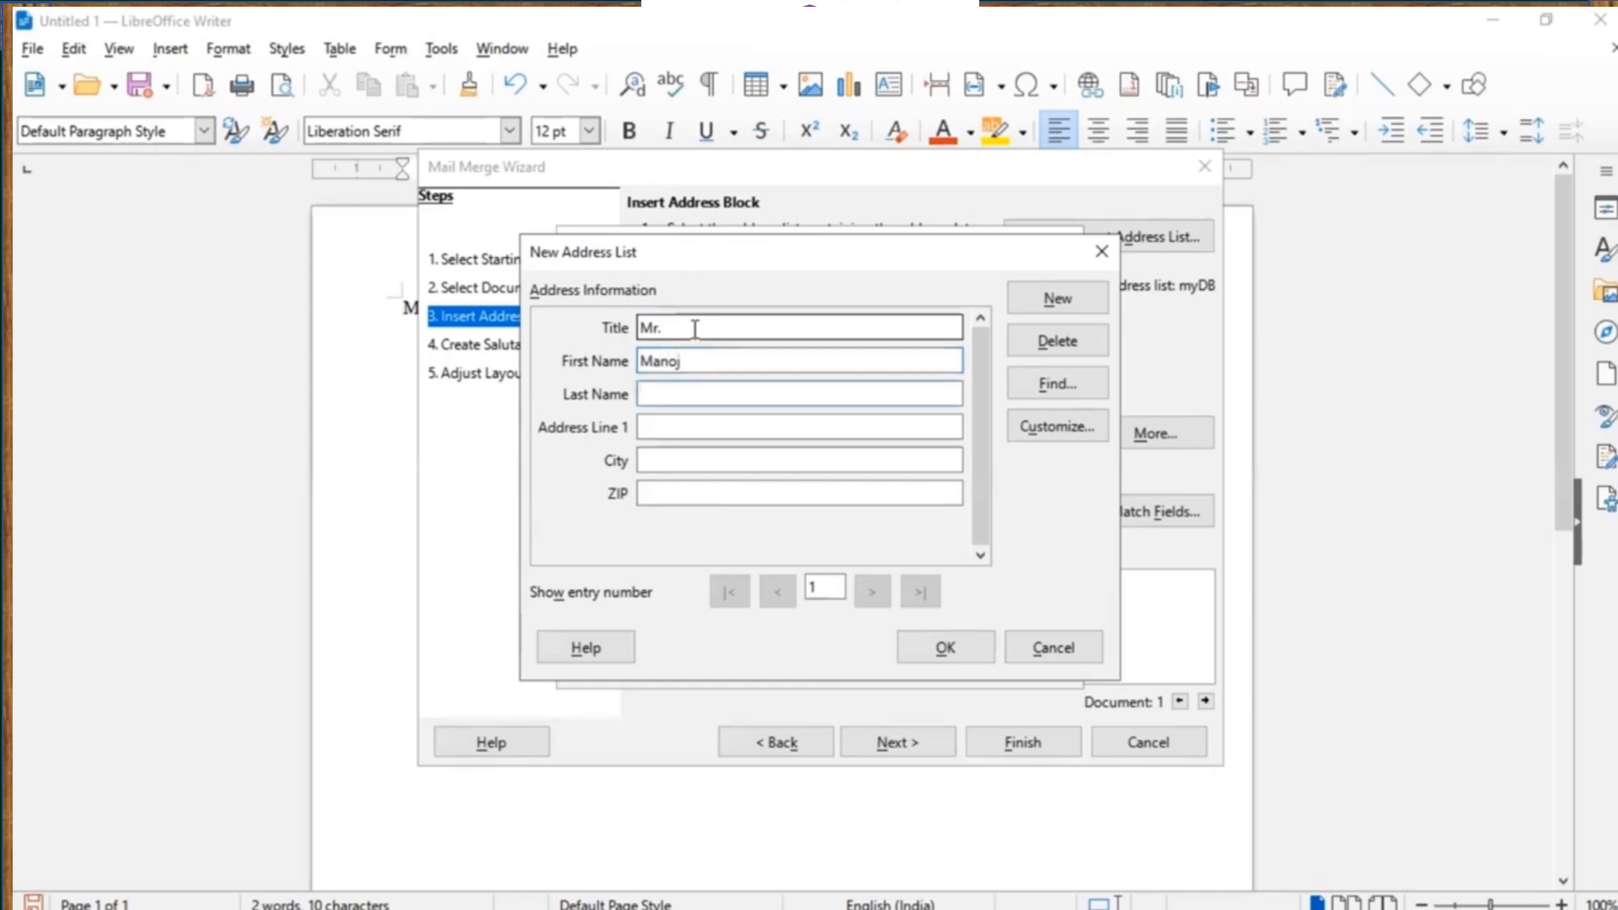
pyautogui.press('Tab')
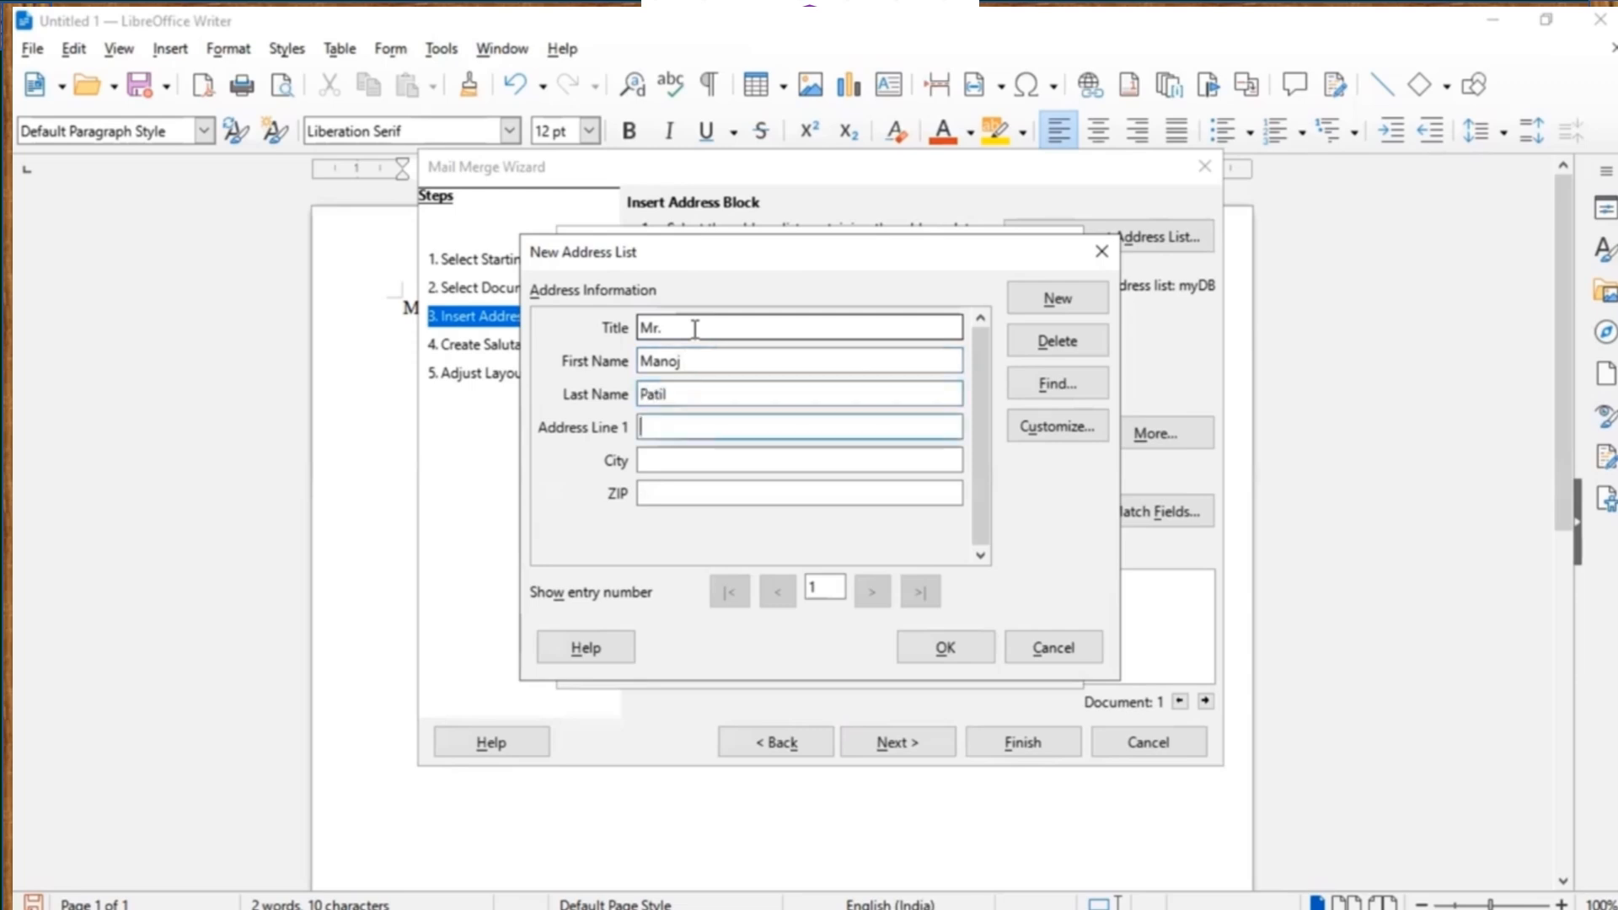
pyautogui.write('Shiv colony')
pyautogui.press('Tab')
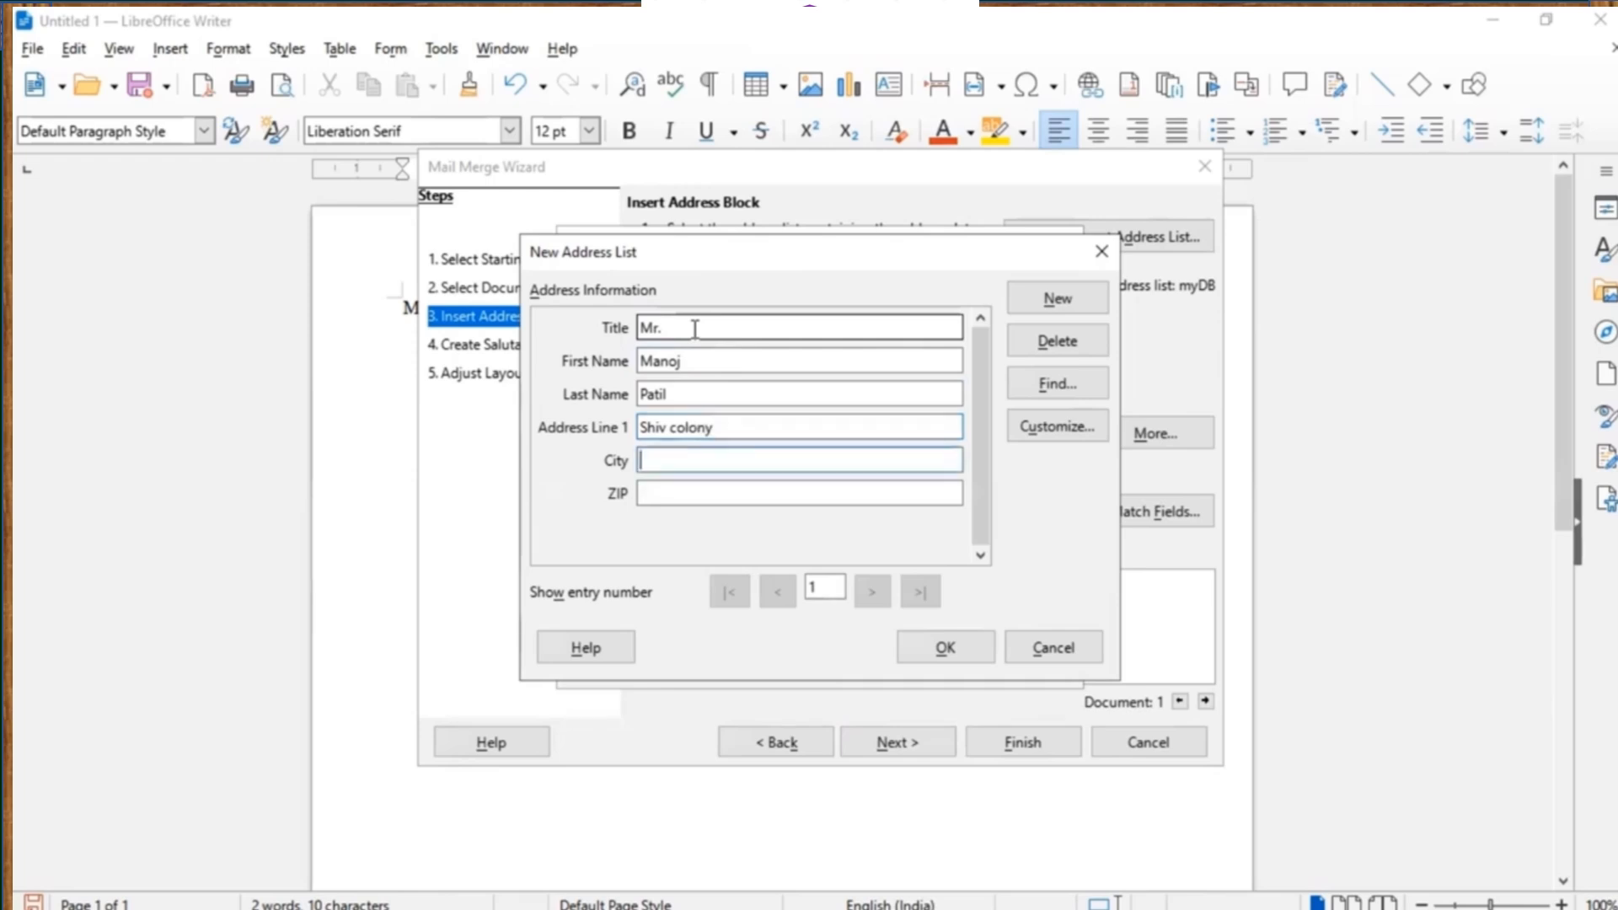
pyautogui.write('Jalgaon')
pyautogui.press('Tab')
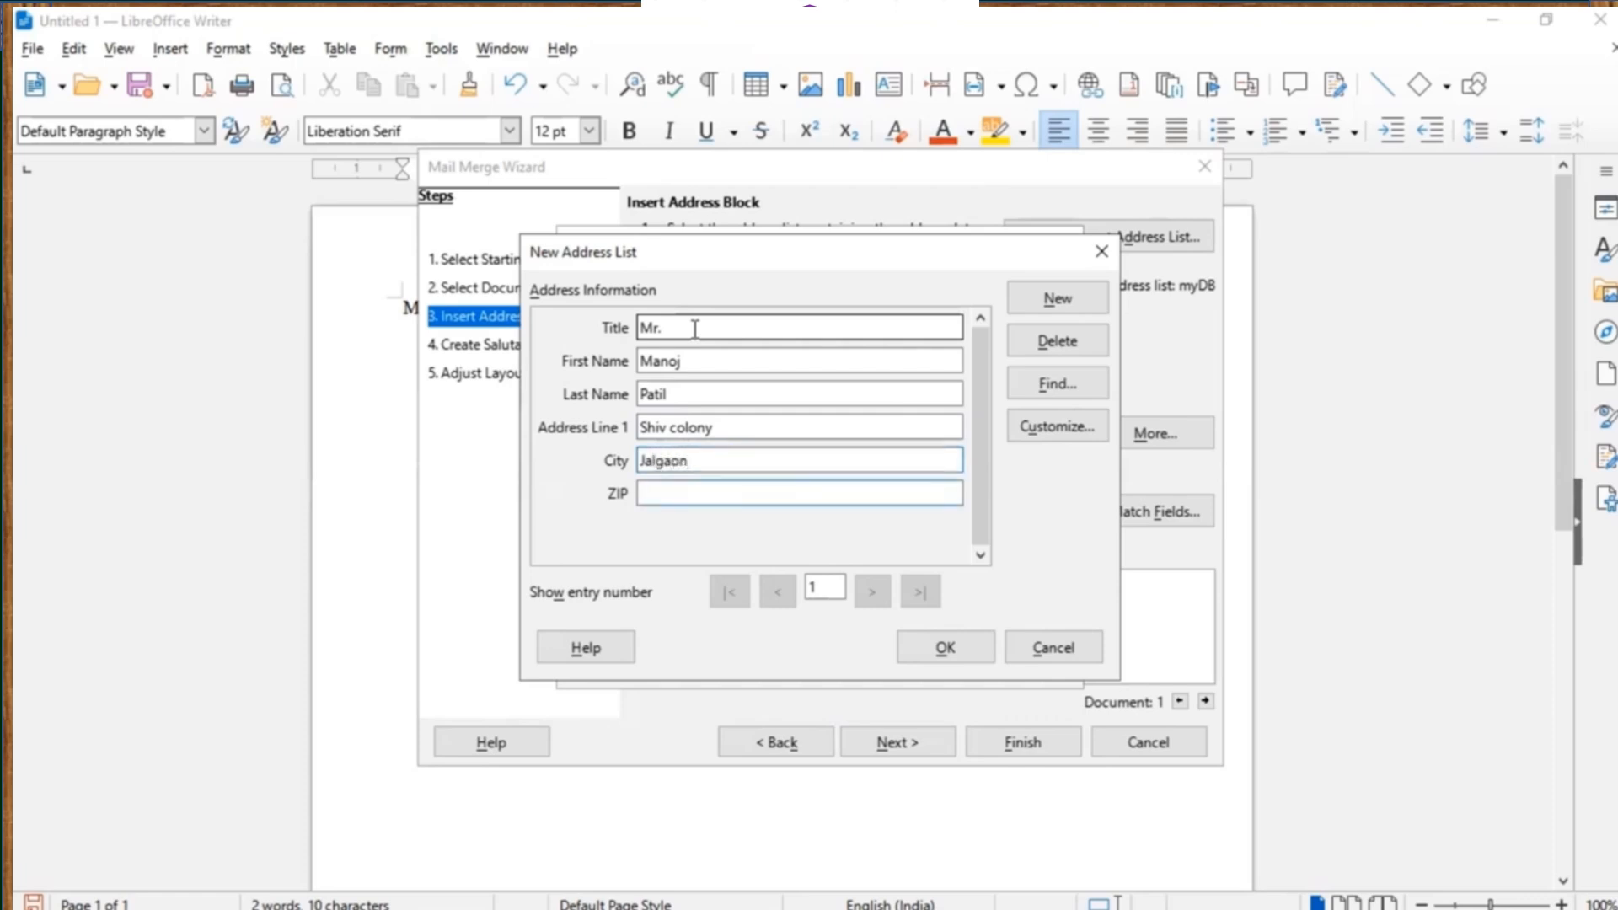
pyautogui.write('425001')
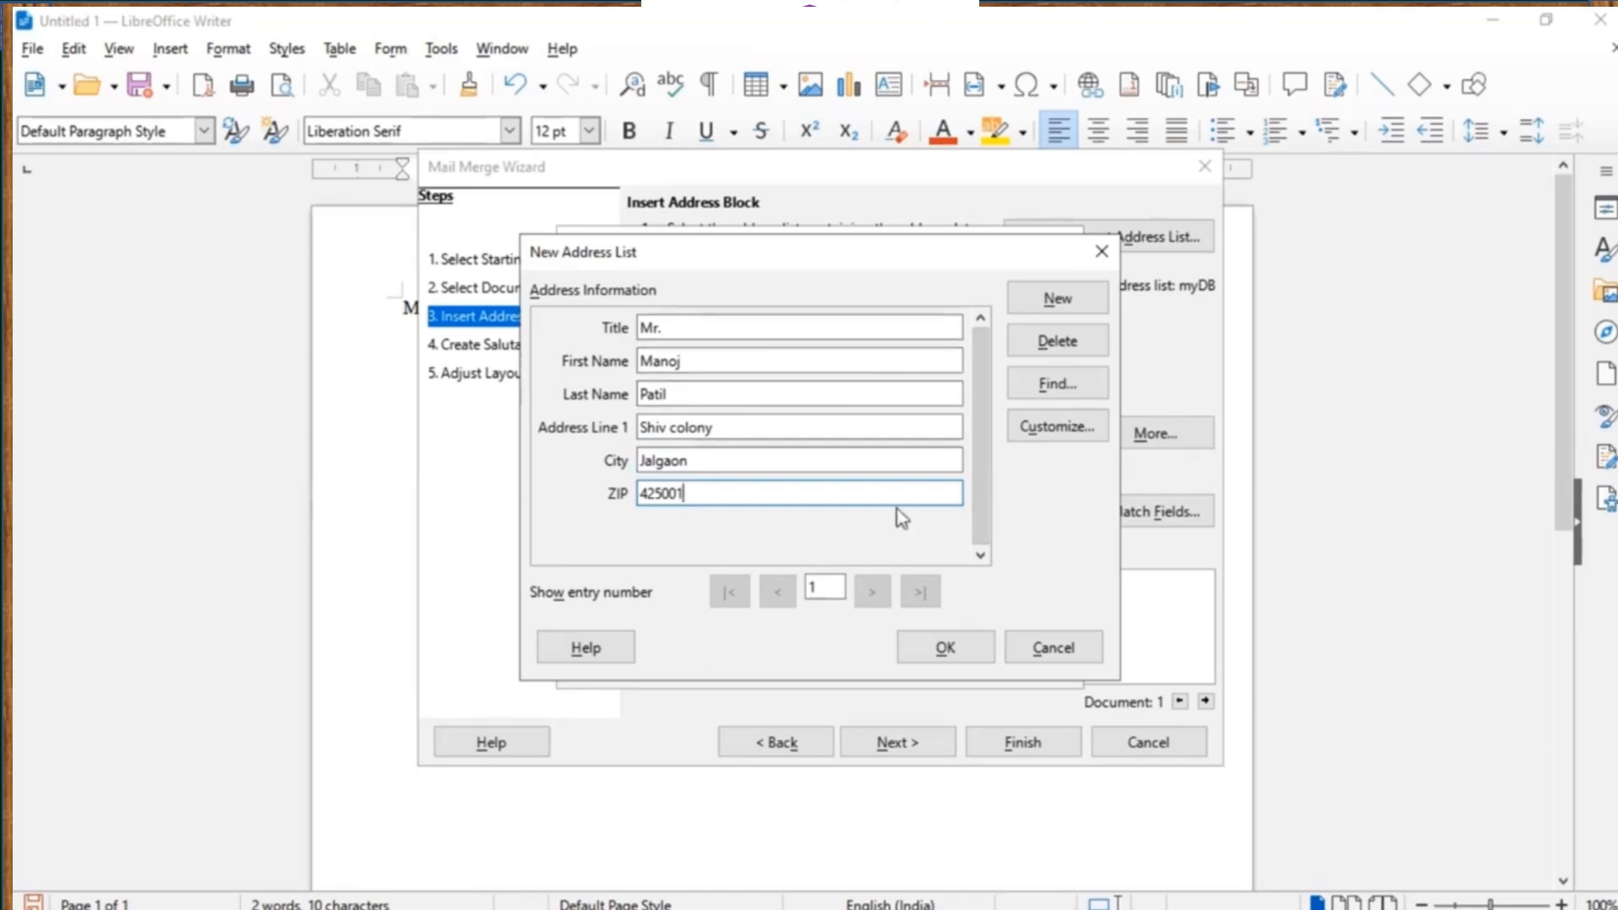
# Add a second recipient entry with title, first and last name, street, city and ZIP.
pyautogui.click(1077, 301)
pyautogui.click(686, 327)
pyautogui.write('Mr.')
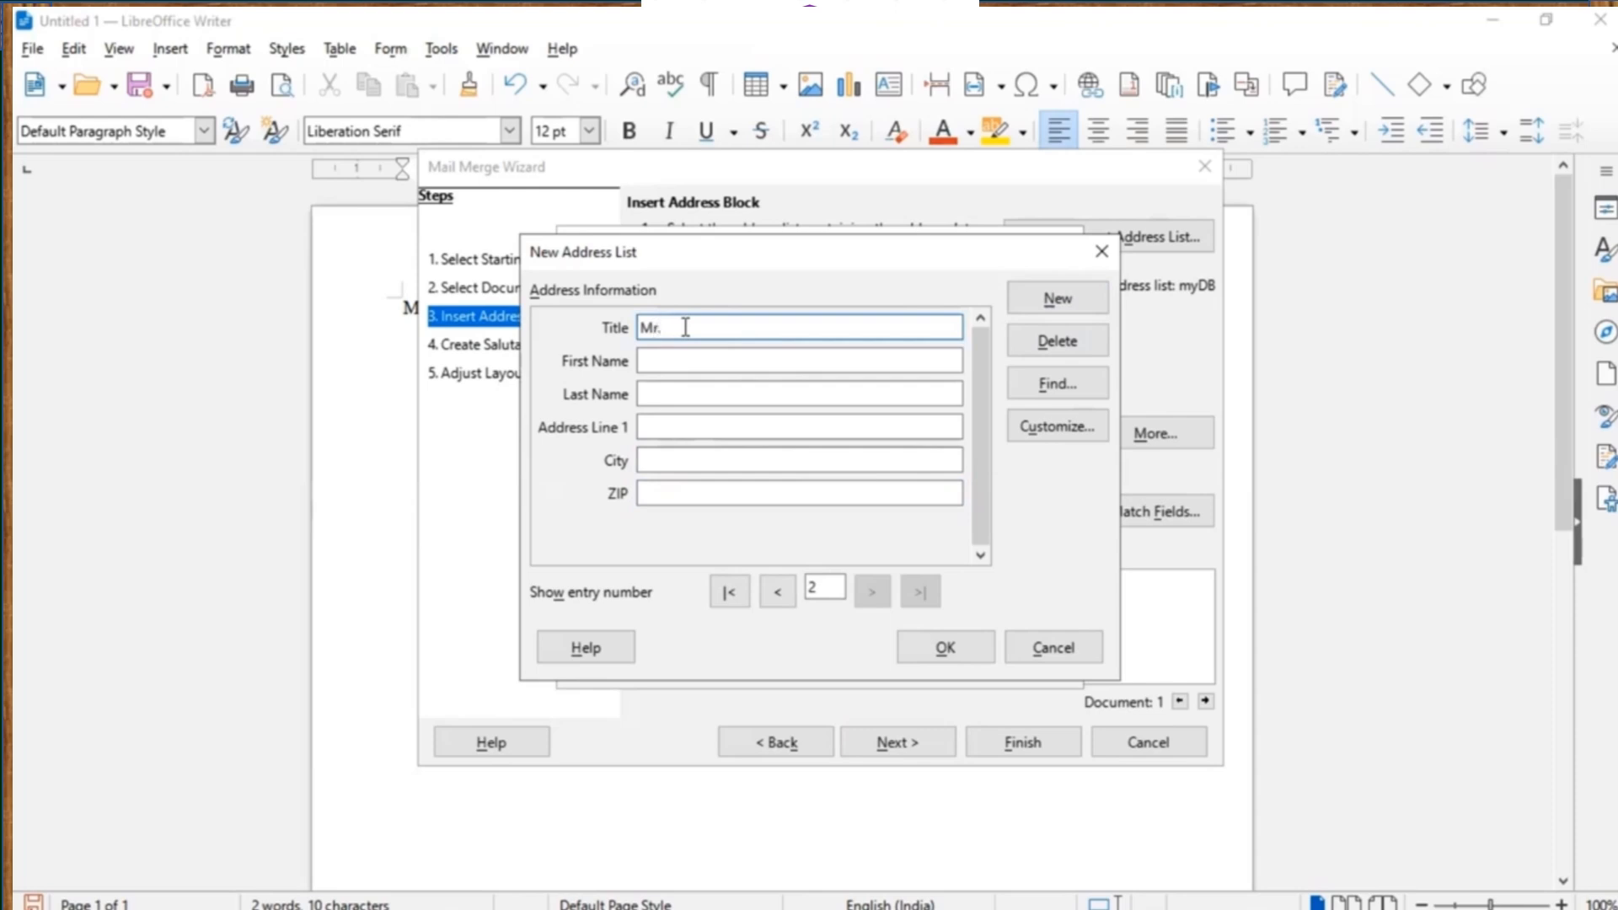
pyautogui.press('Tab')
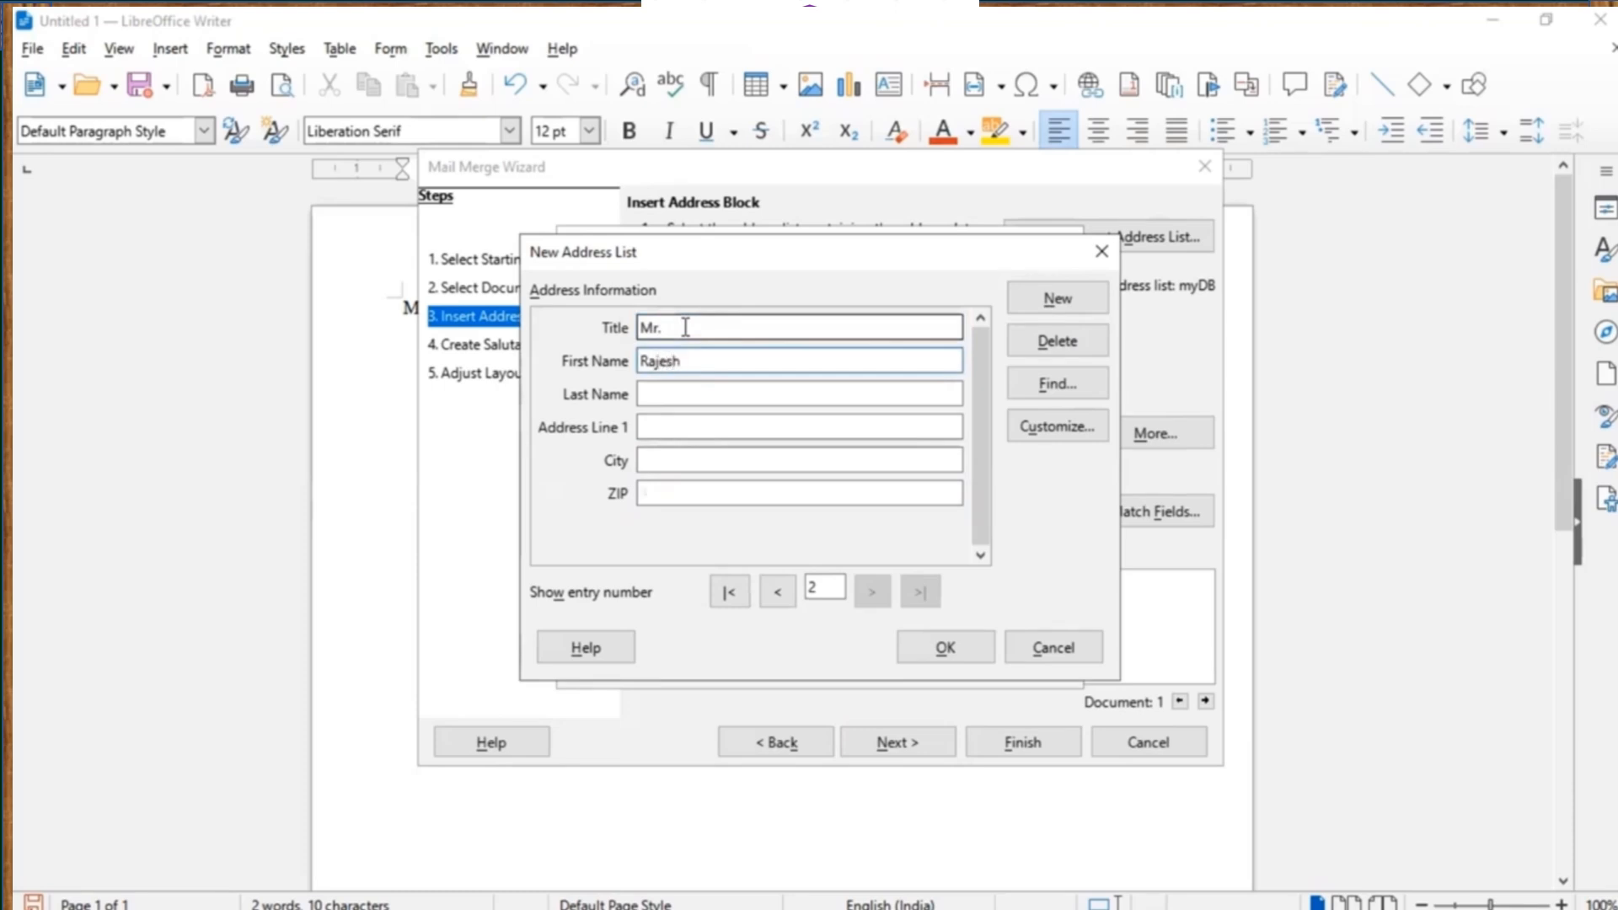
pyautogui.press('Tab')
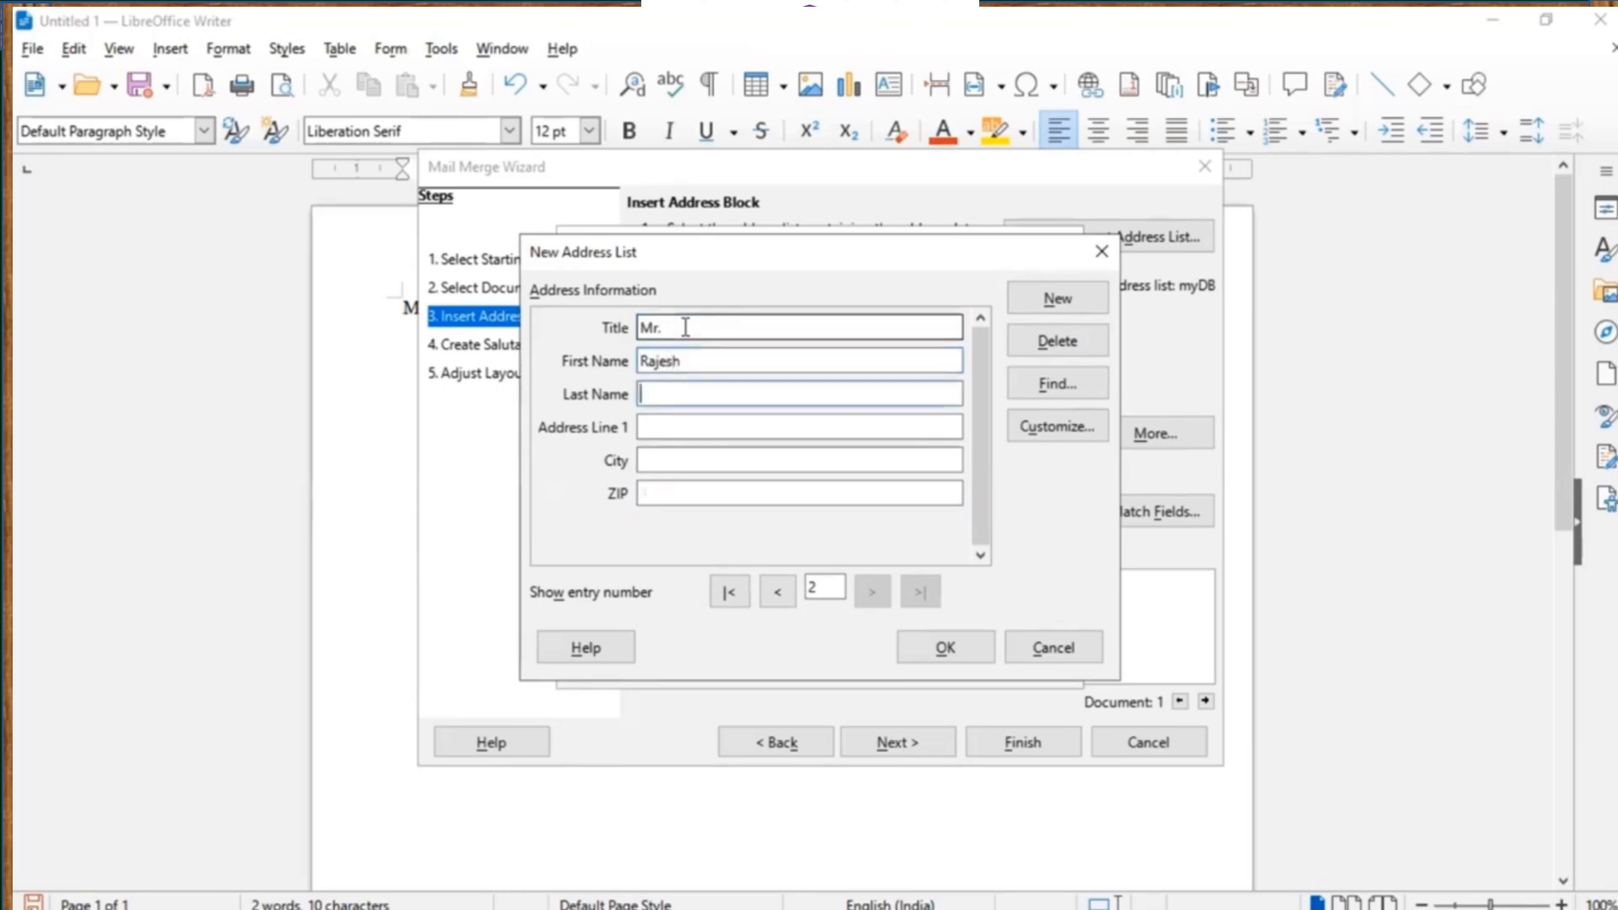
pyautogui.press('Tab')
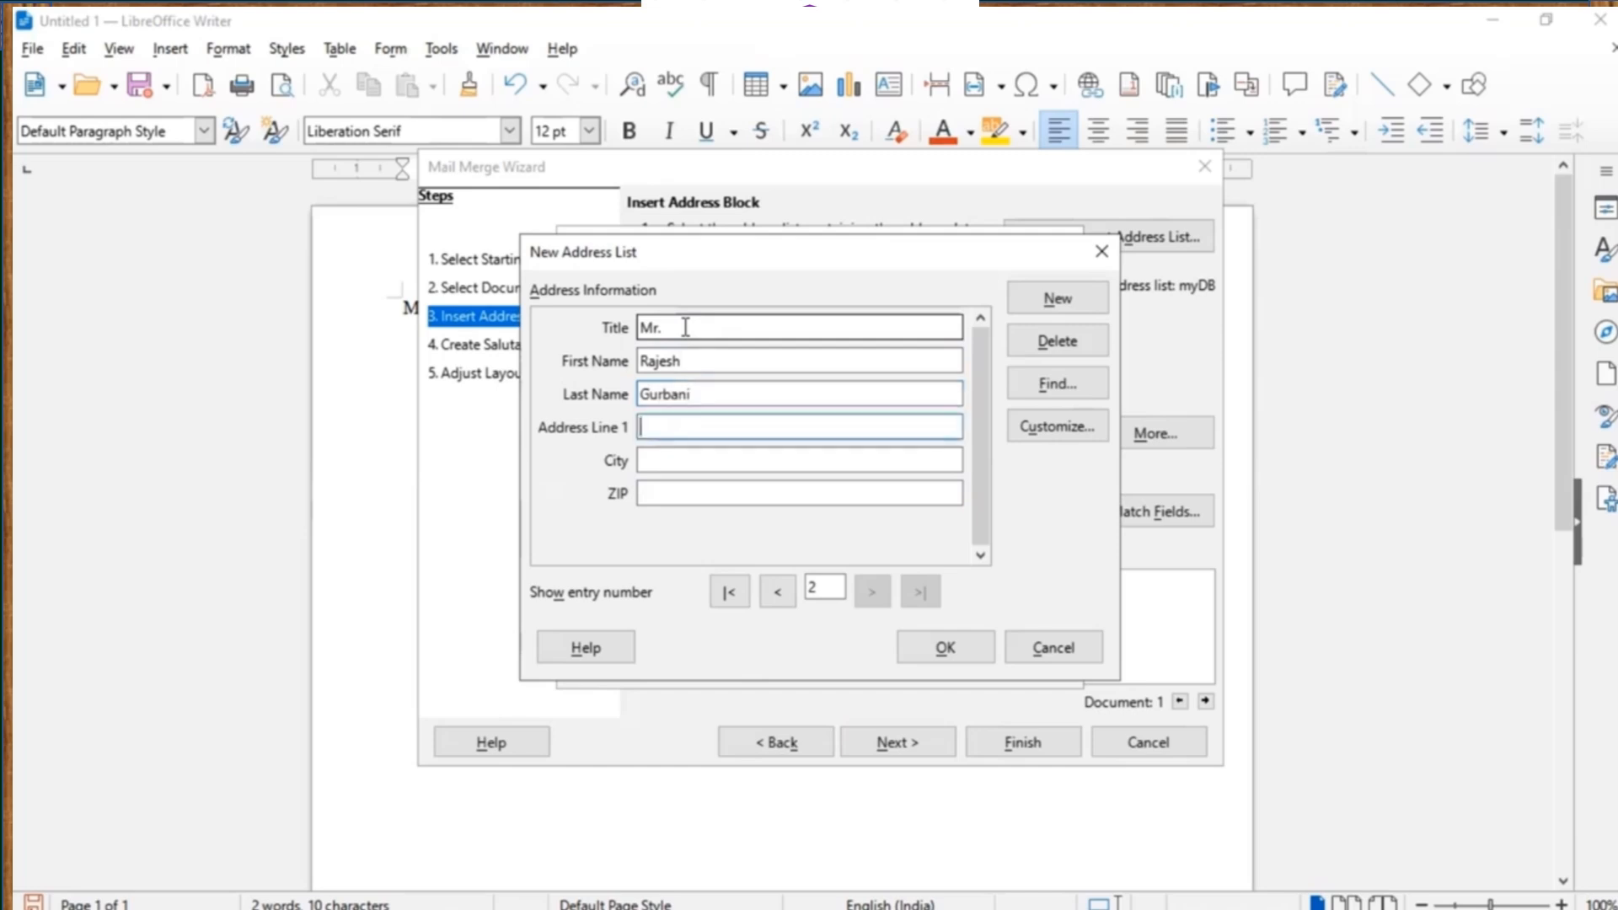
pyautogui.write('Ganesh Colony')
pyautogui.press('Tab')
pyautogui.write('Jalgaon')
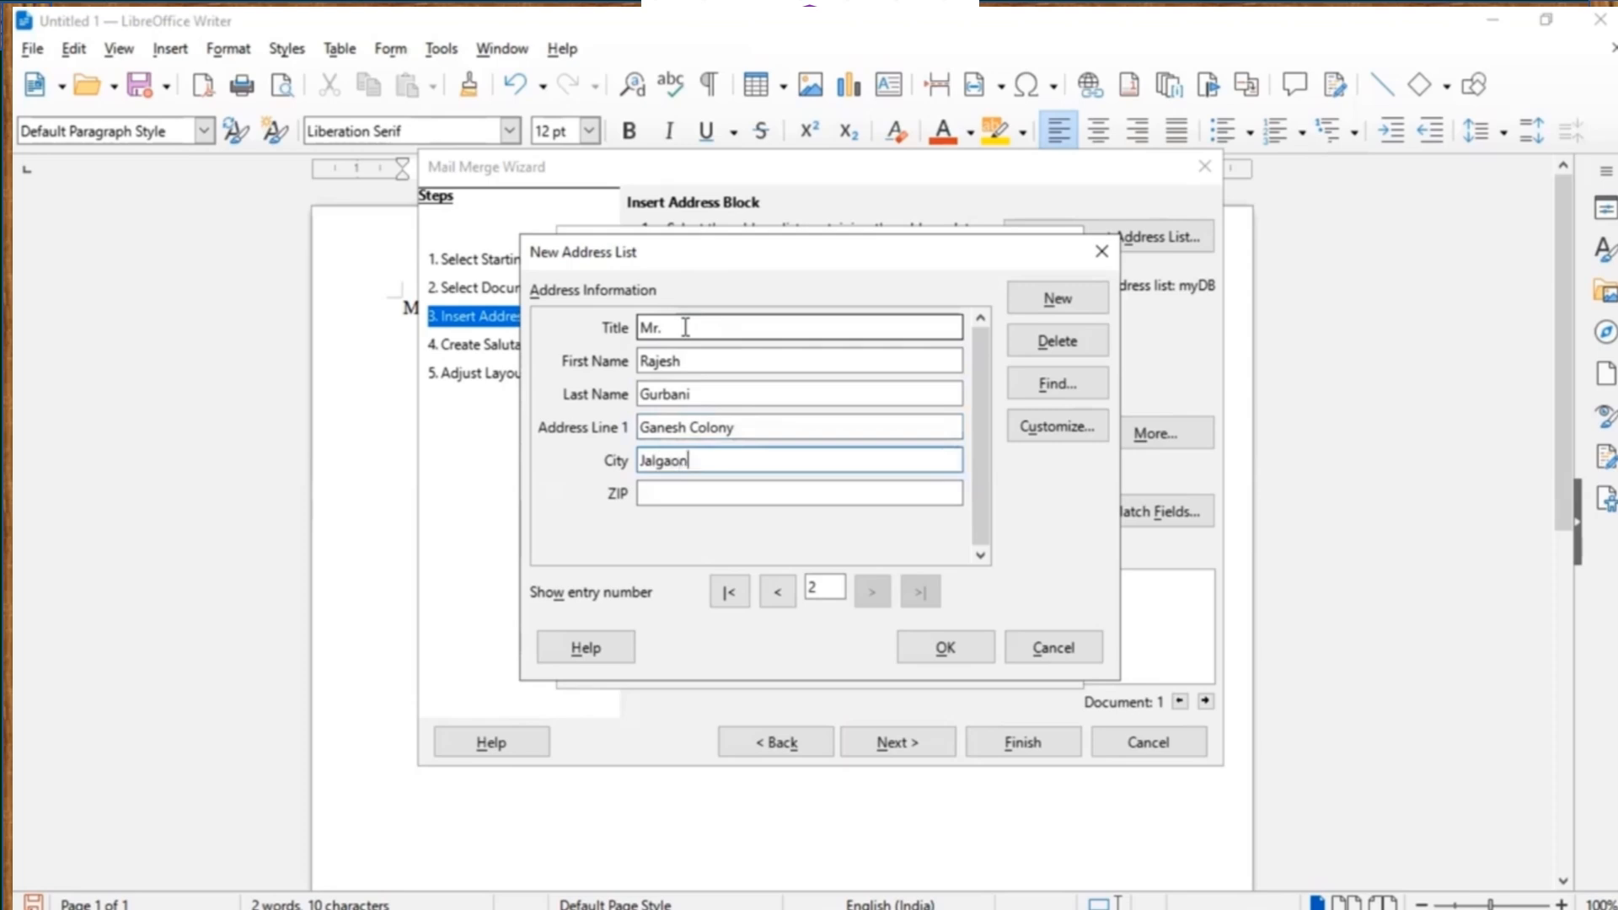
pyautogui.press('Tab')
pyautogui.write('42')
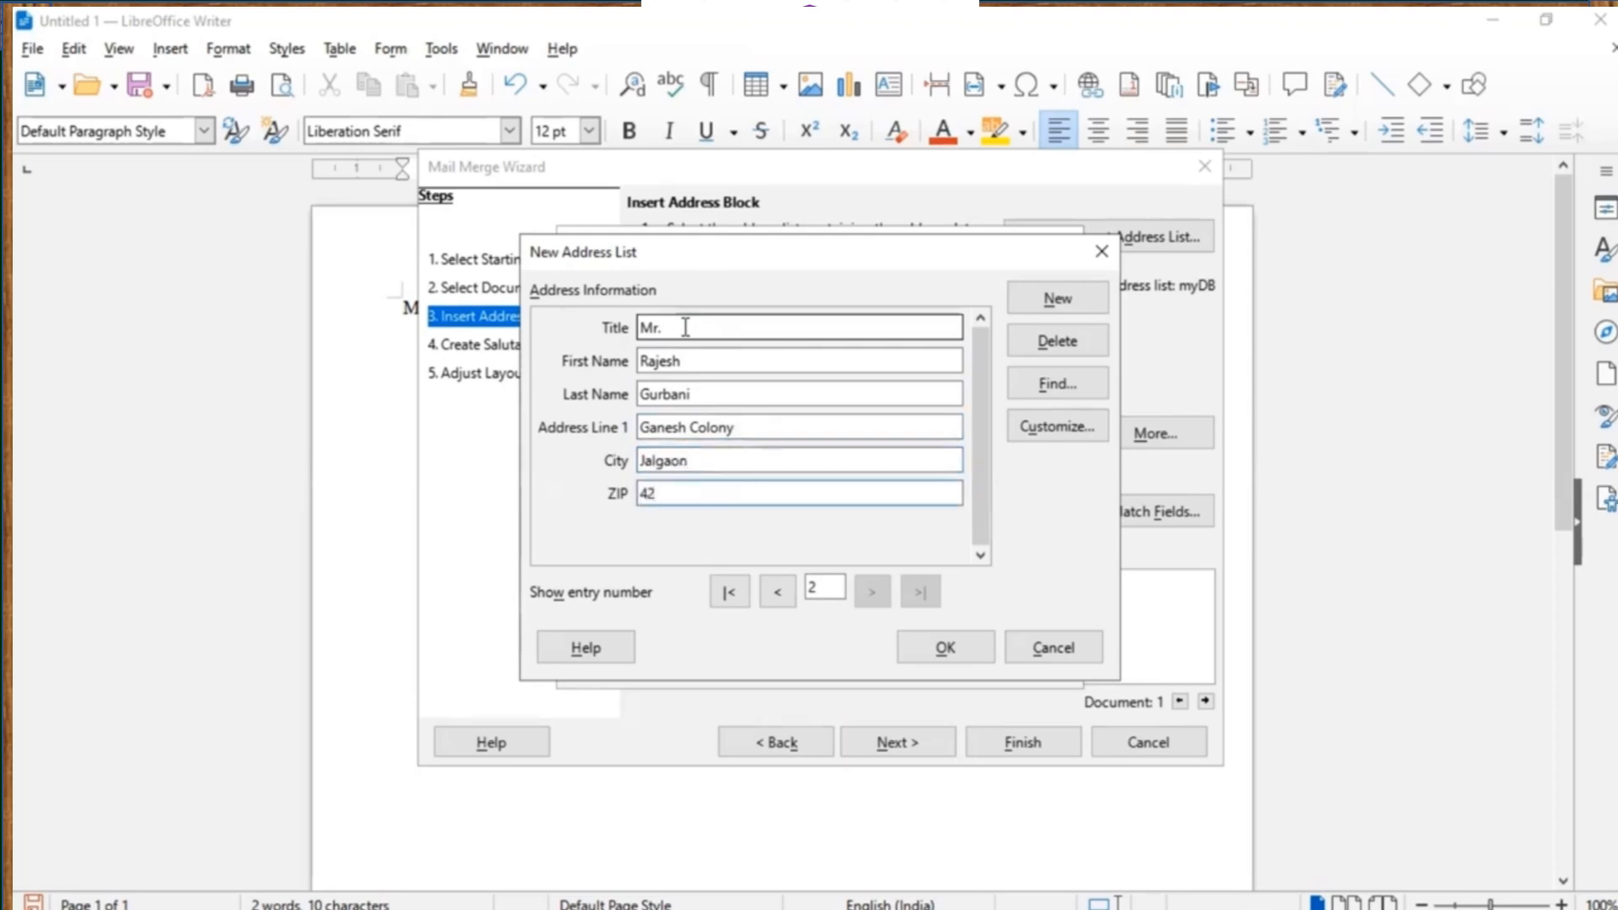
pyautogui.write('5001')
pyautogui.click(930, 647)
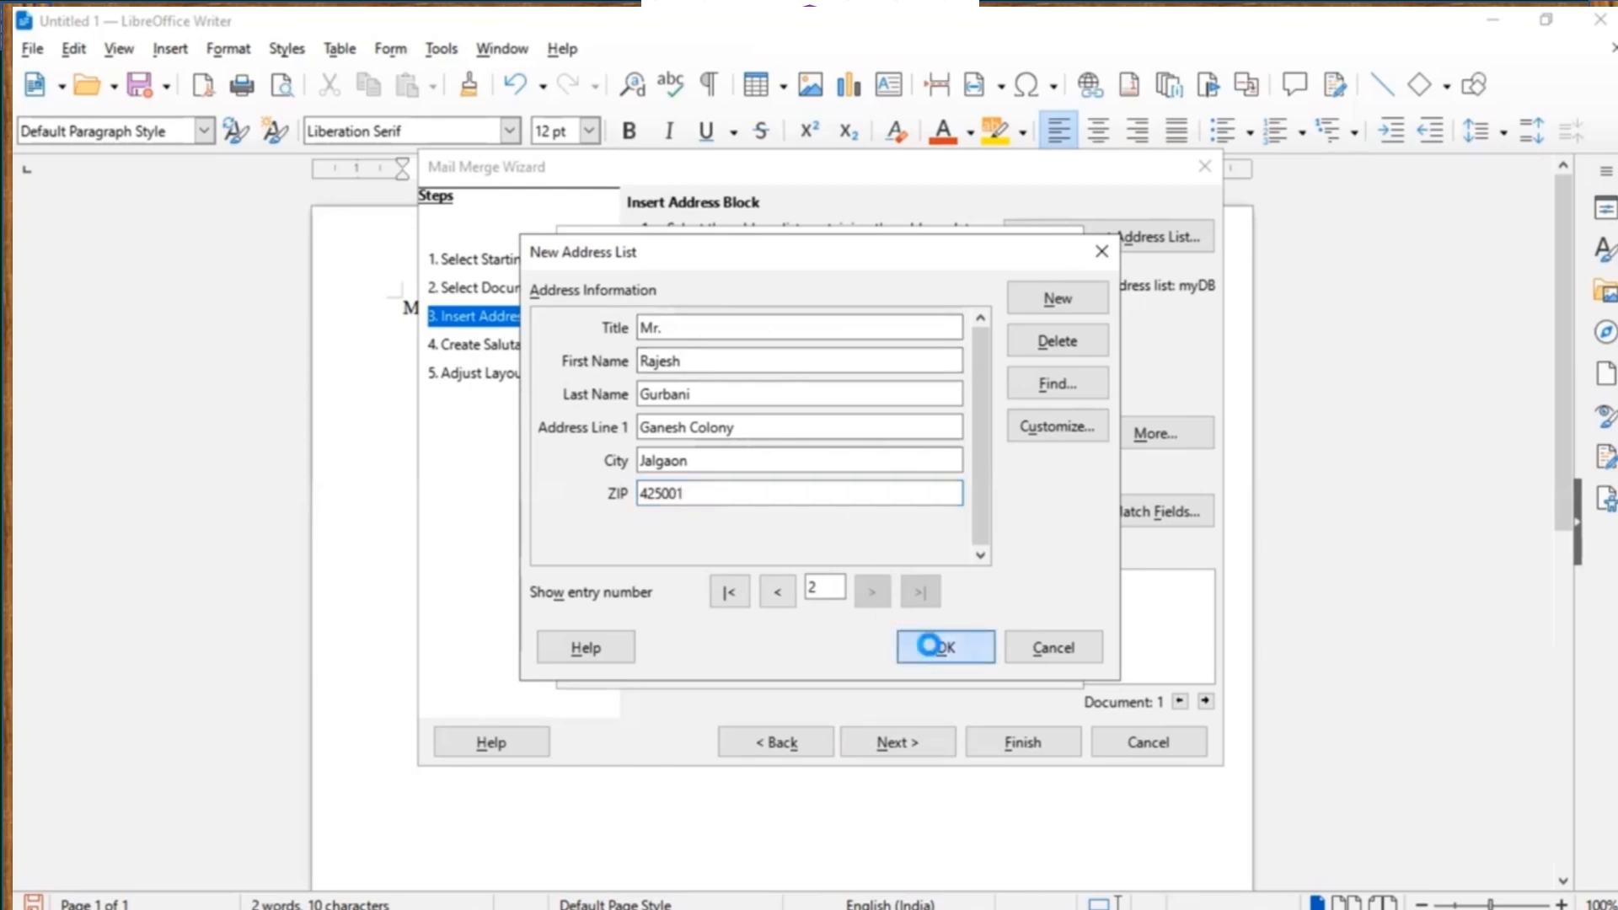
# Save the new address list under the file name addressBook.
pyautogui.click(929, 646)
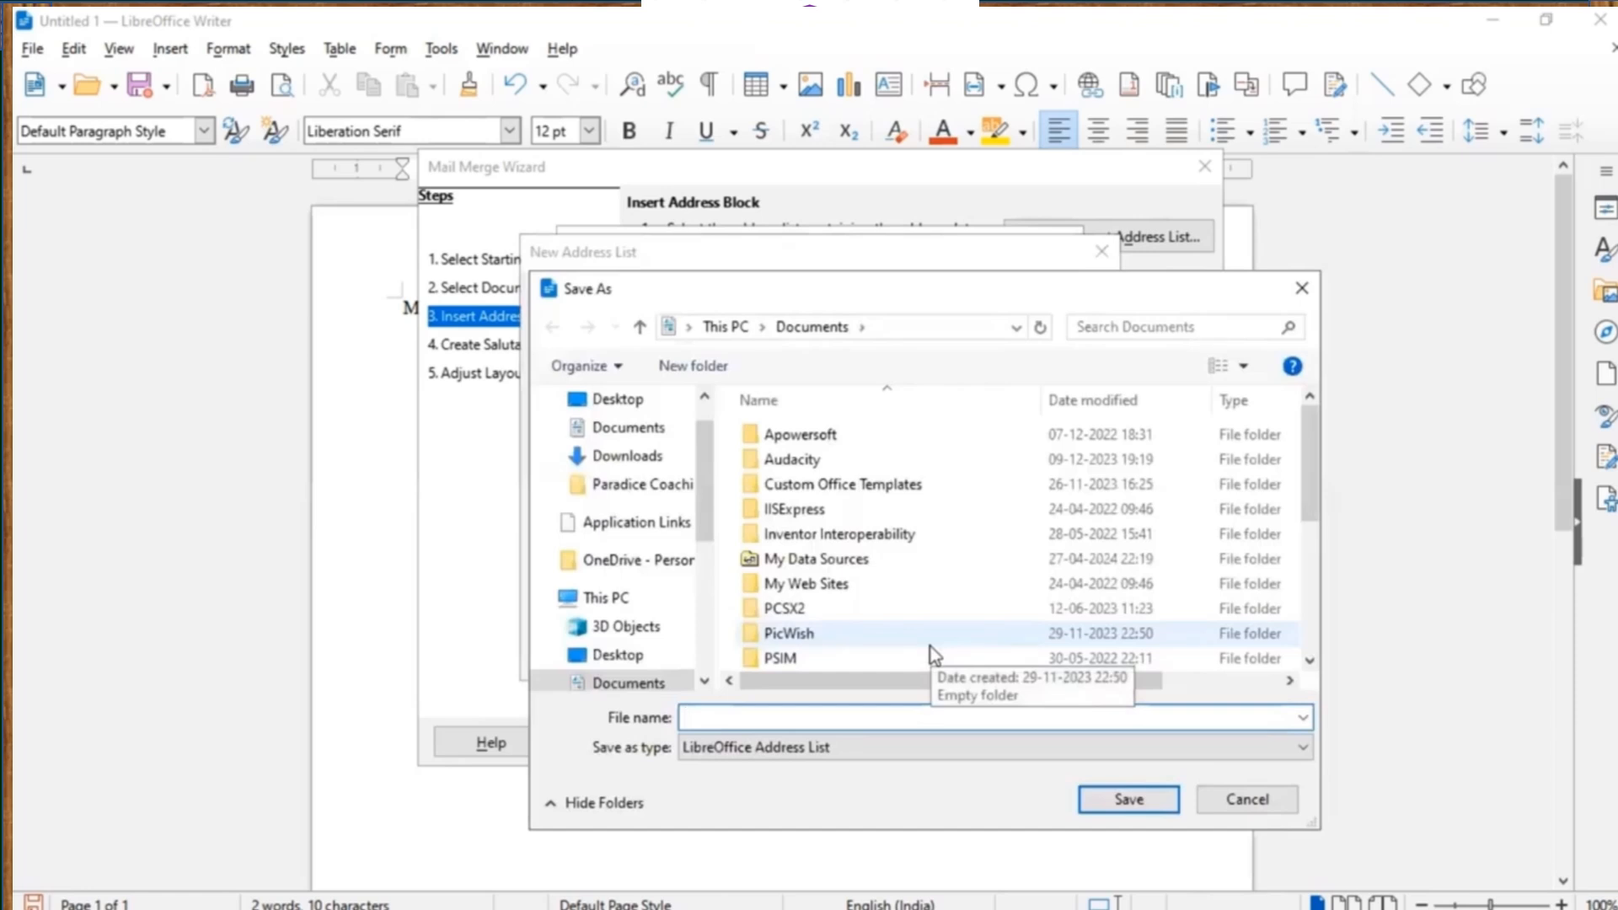
pyautogui.write('add')
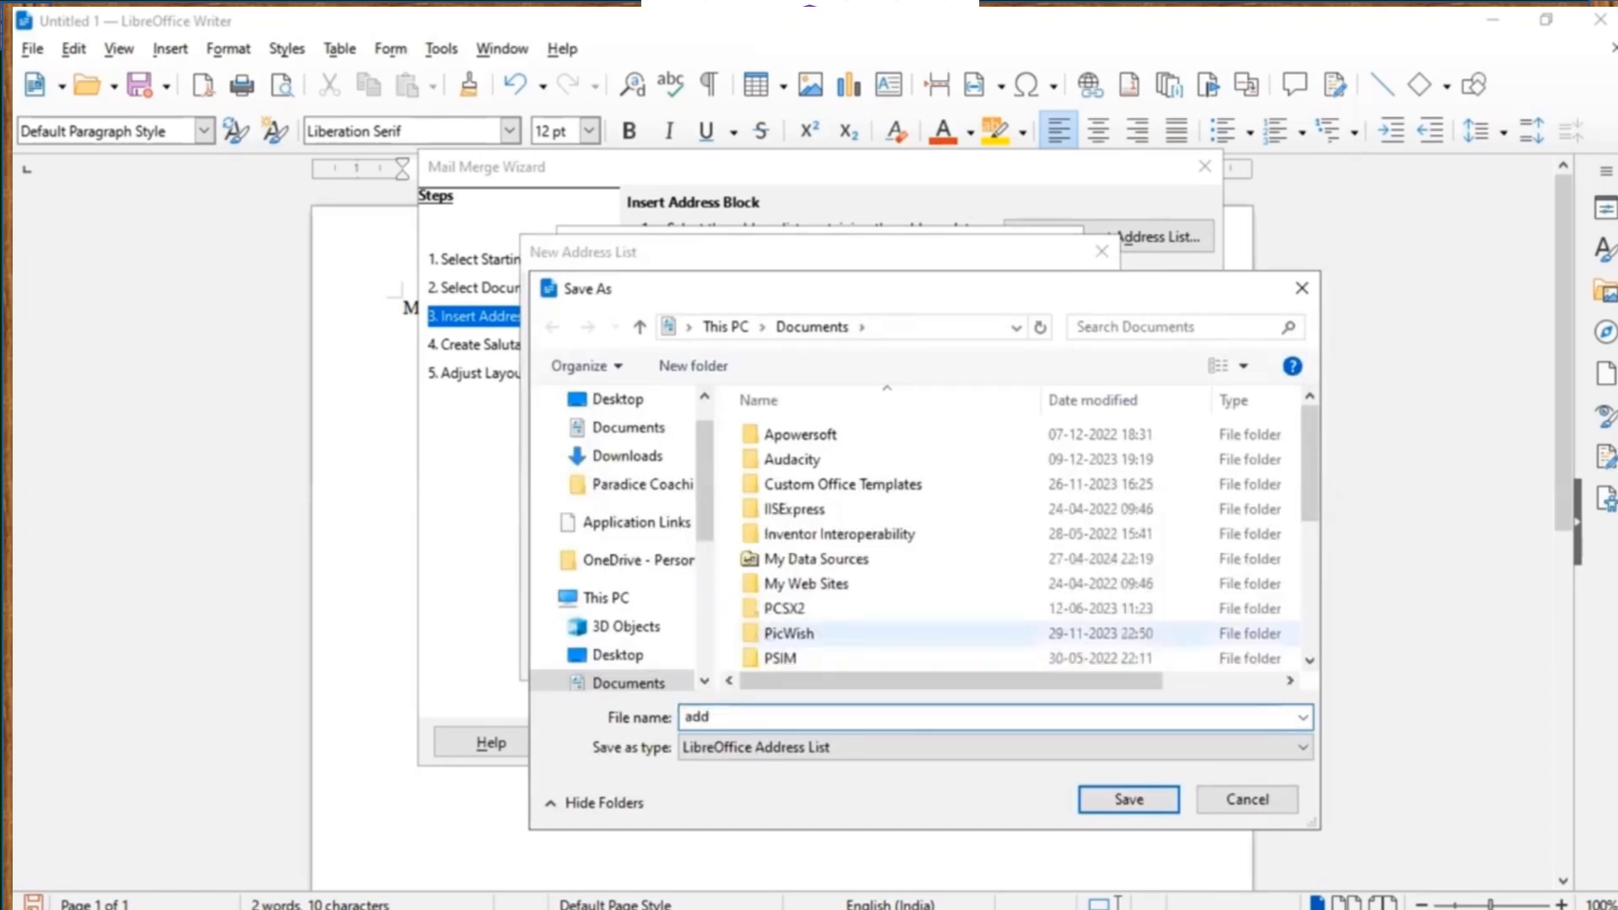
pyautogui.write('B')
pyautogui.press('BackSpace')
pyautogui.write('ressBook')
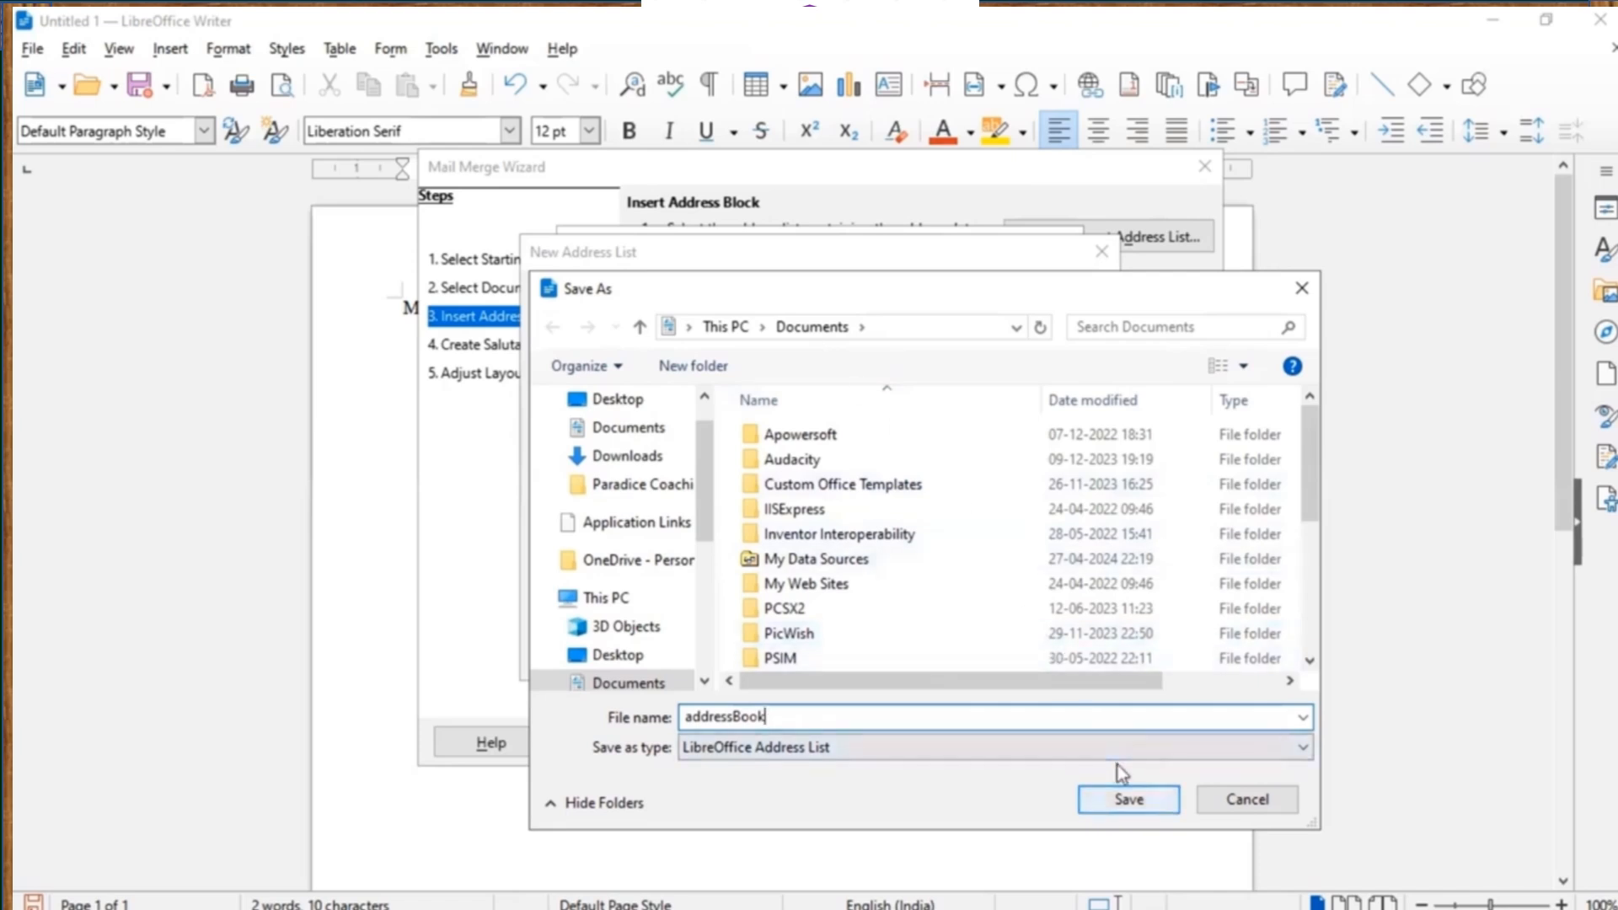
pyautogui.press('Return')
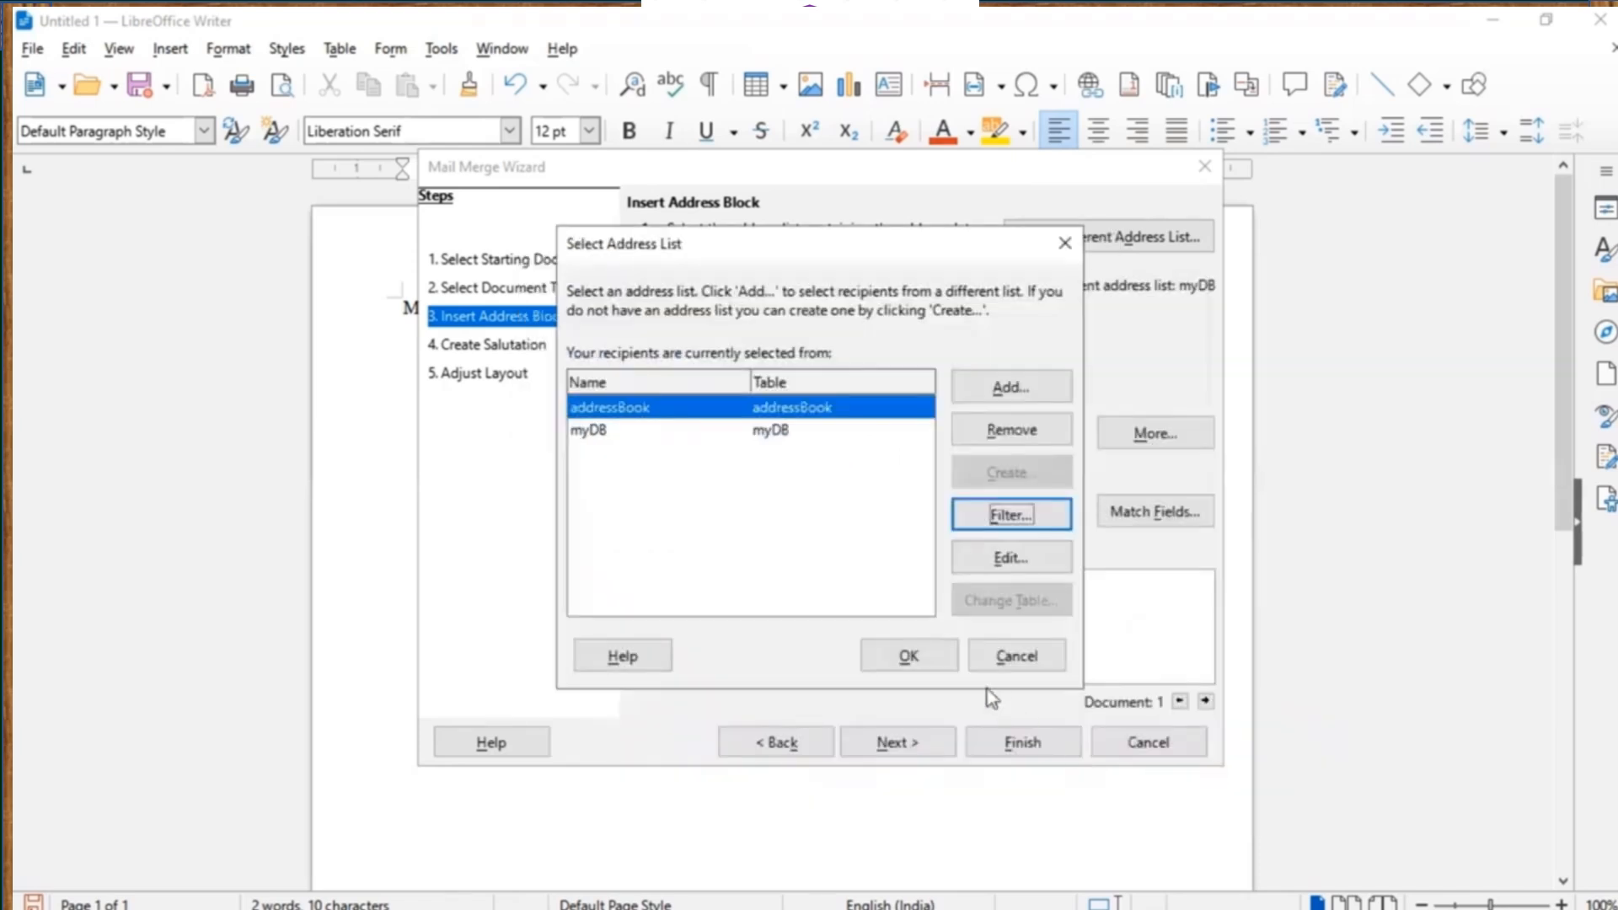
# Use addressBook as recipients, keep the address block layout without Country, and preview the second recipient.
pyautogui.click(919, 659)
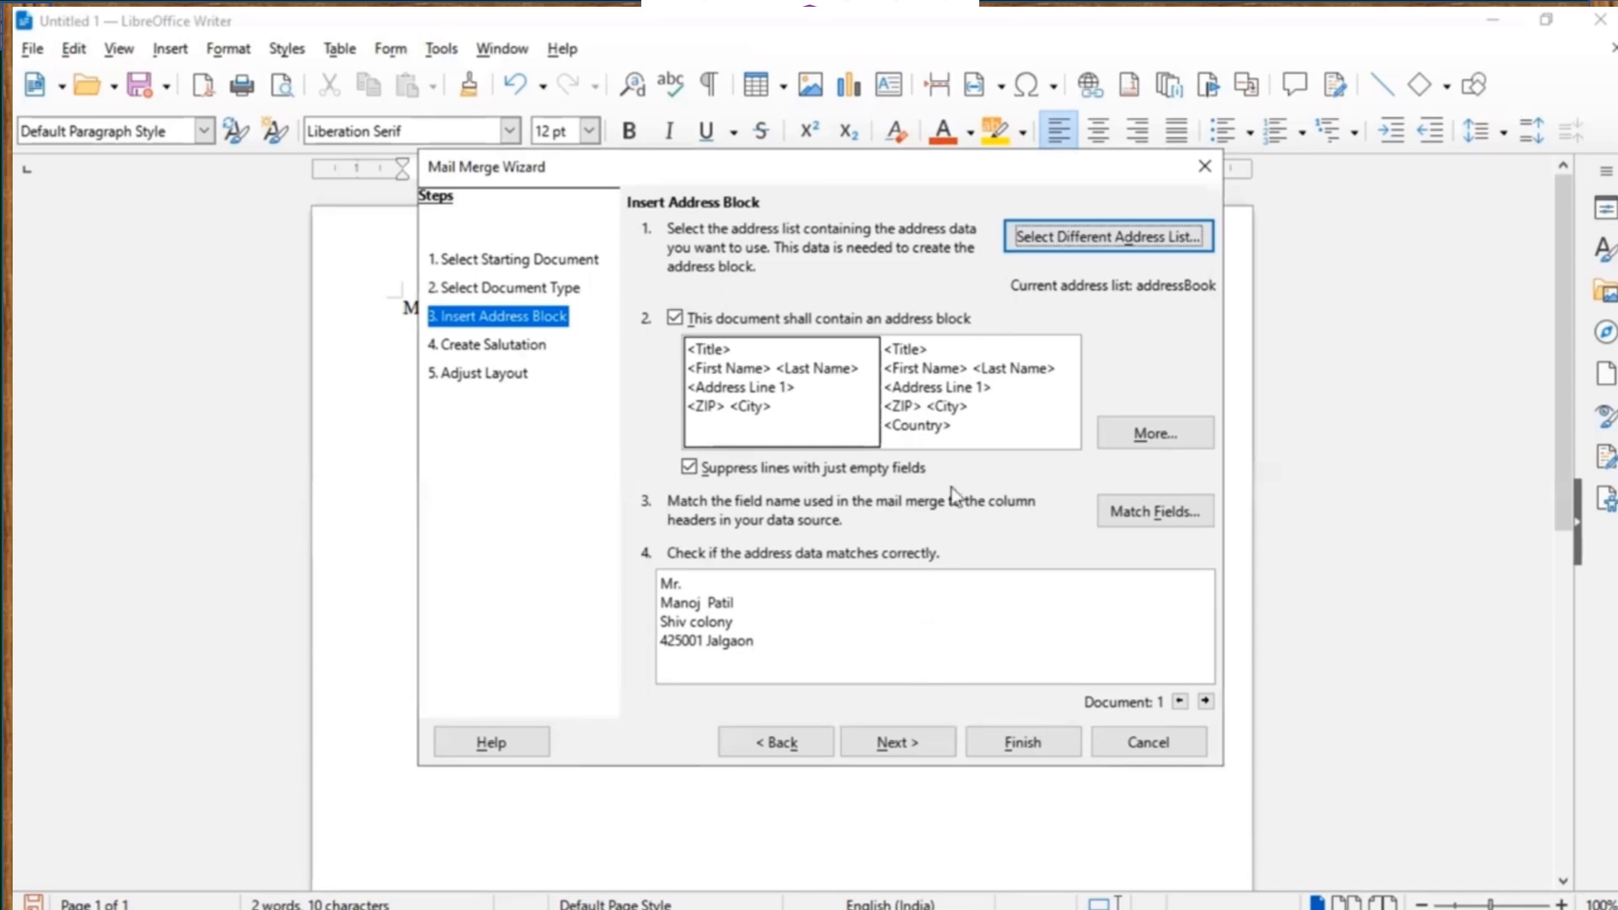
pyautogui.click(935, 426)
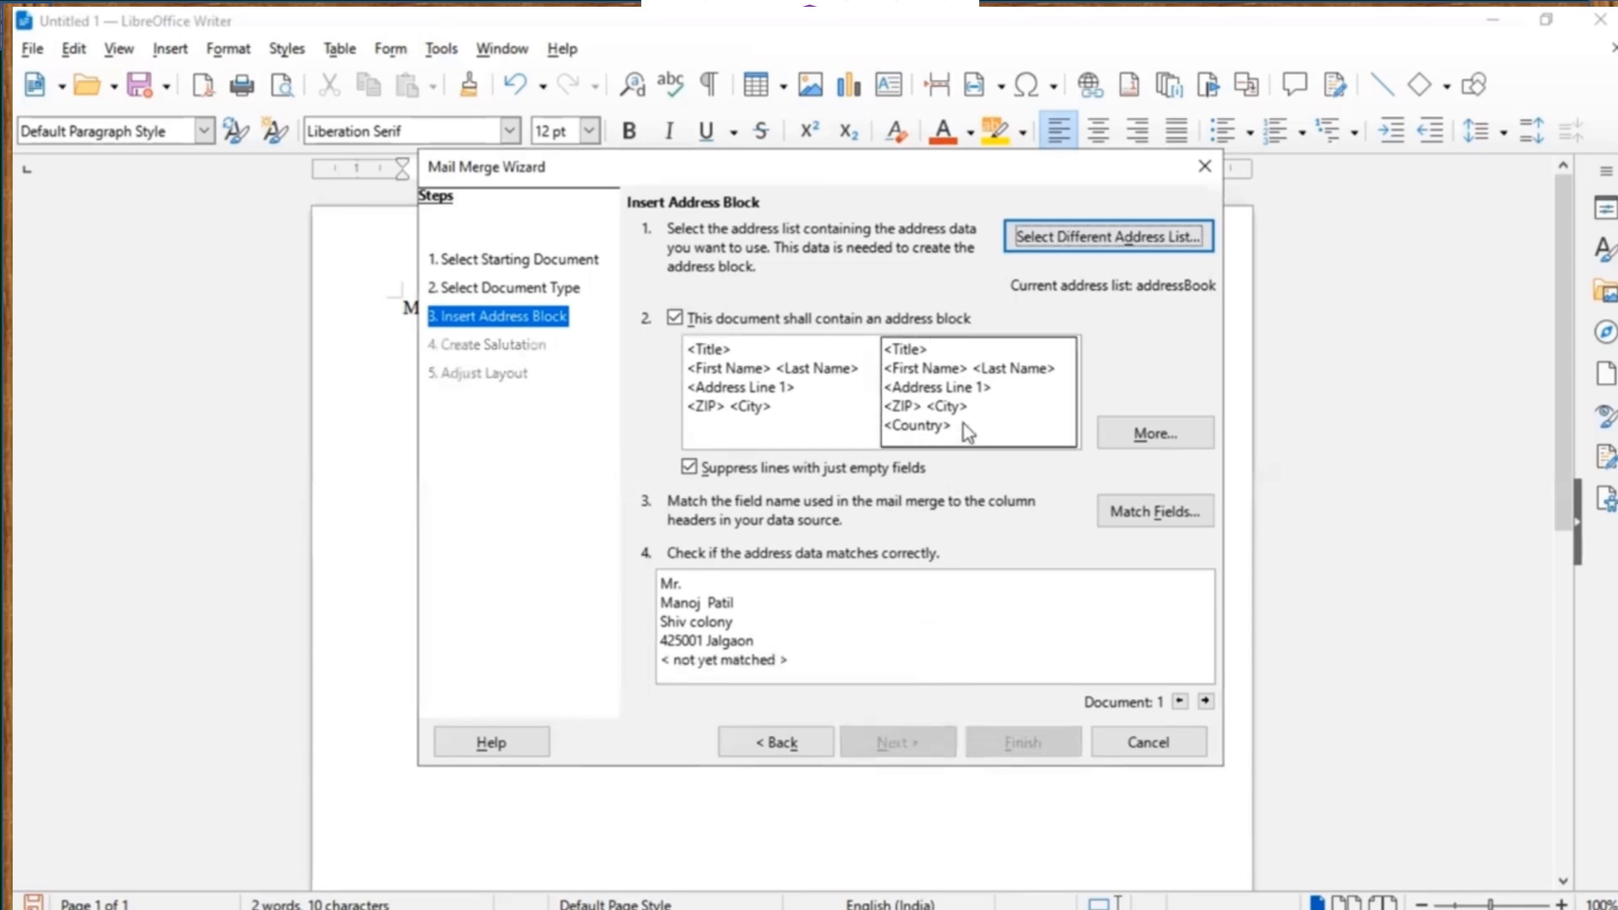
pyautogui.click(814, 405)
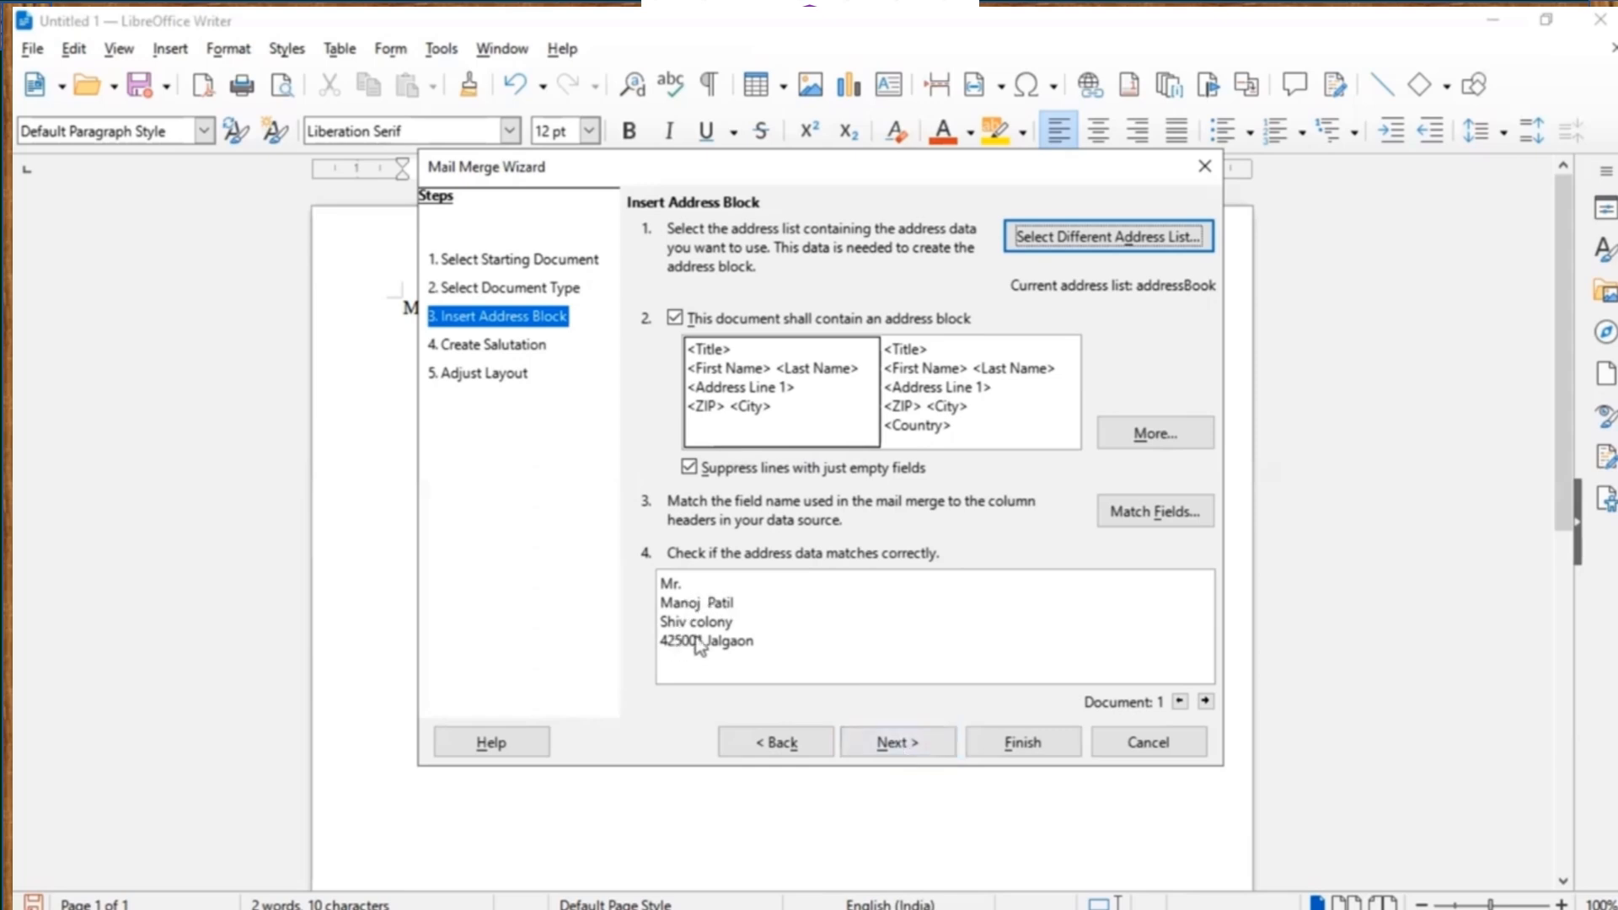
pyautogui.click(1207, 700)
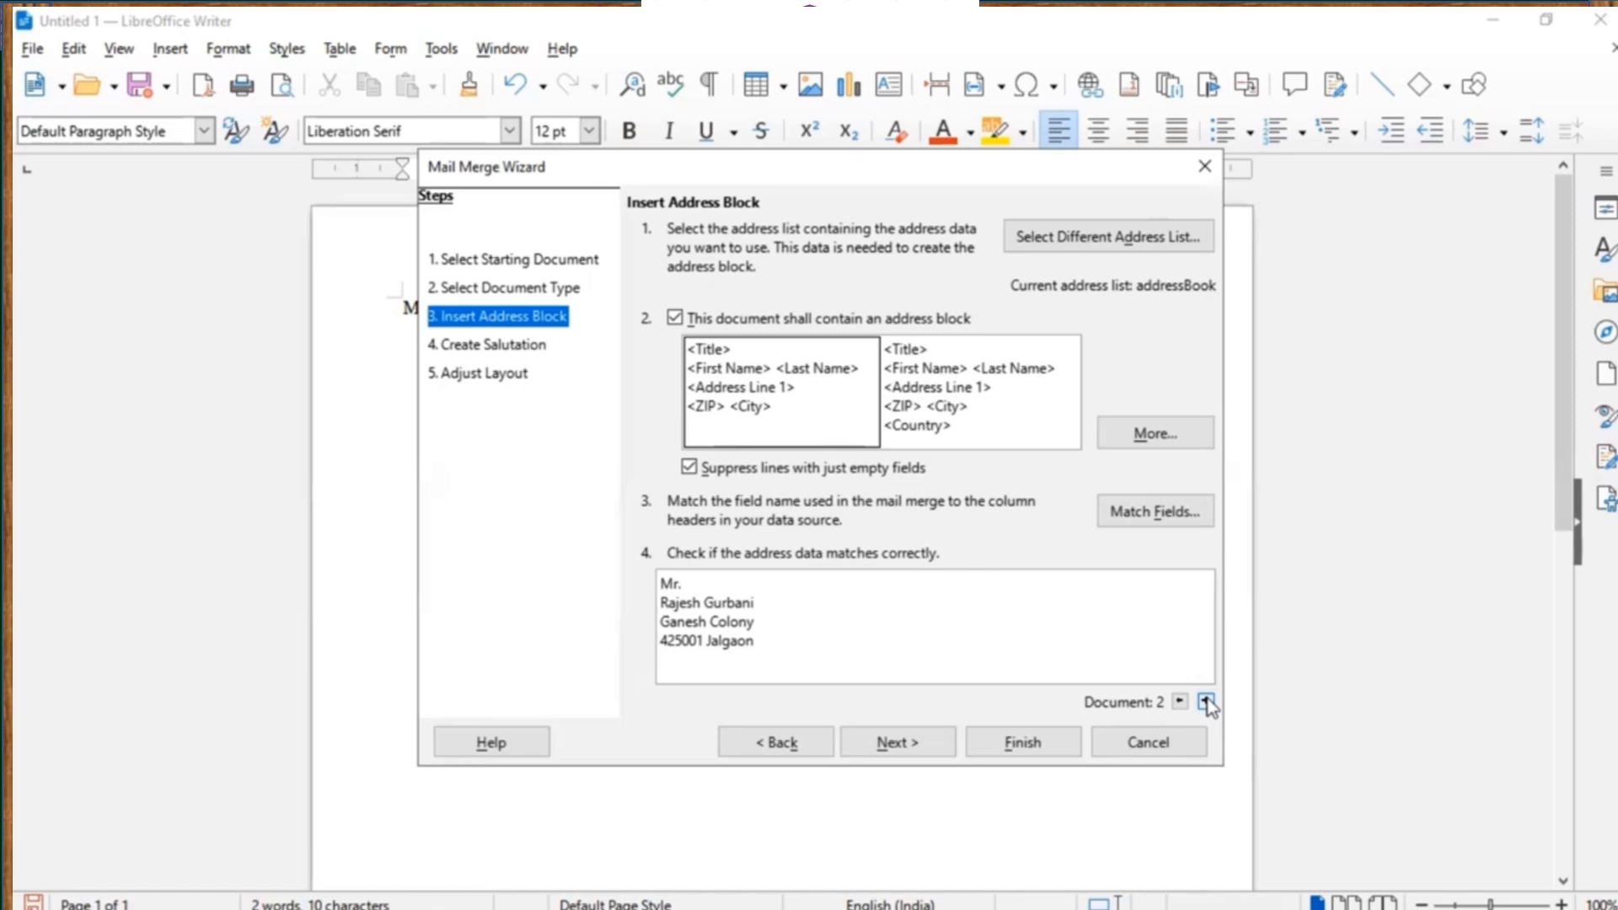
pyautogui.click(893, 748)
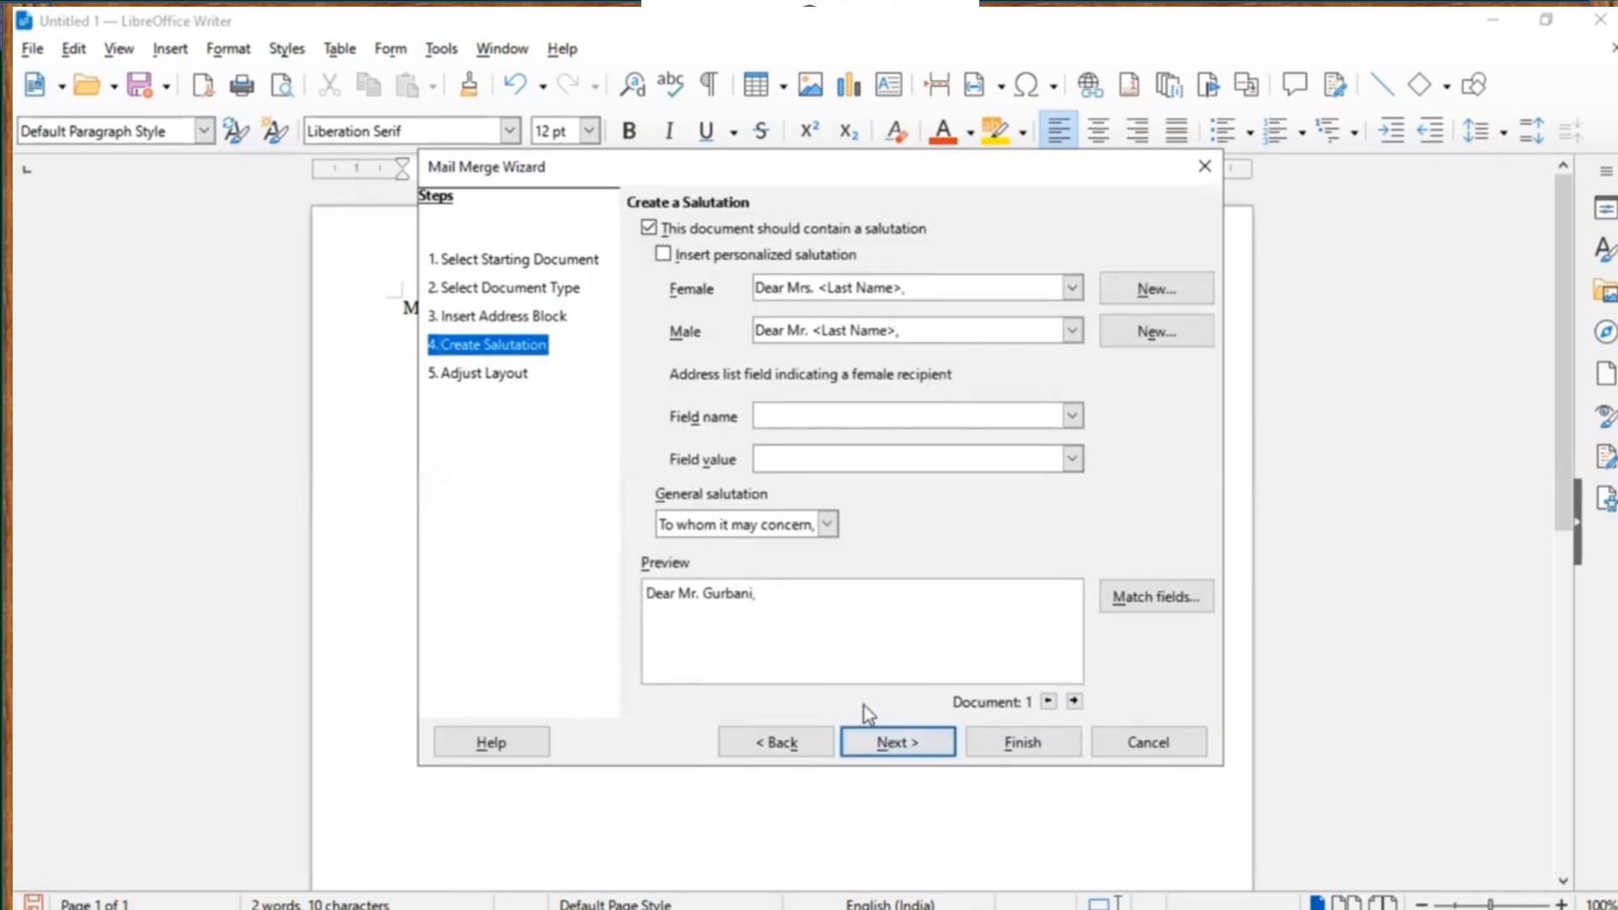
# Advance through Adjust Layout and finish the wizard to insert the merge fields.
pyautogui.click(895, 743)
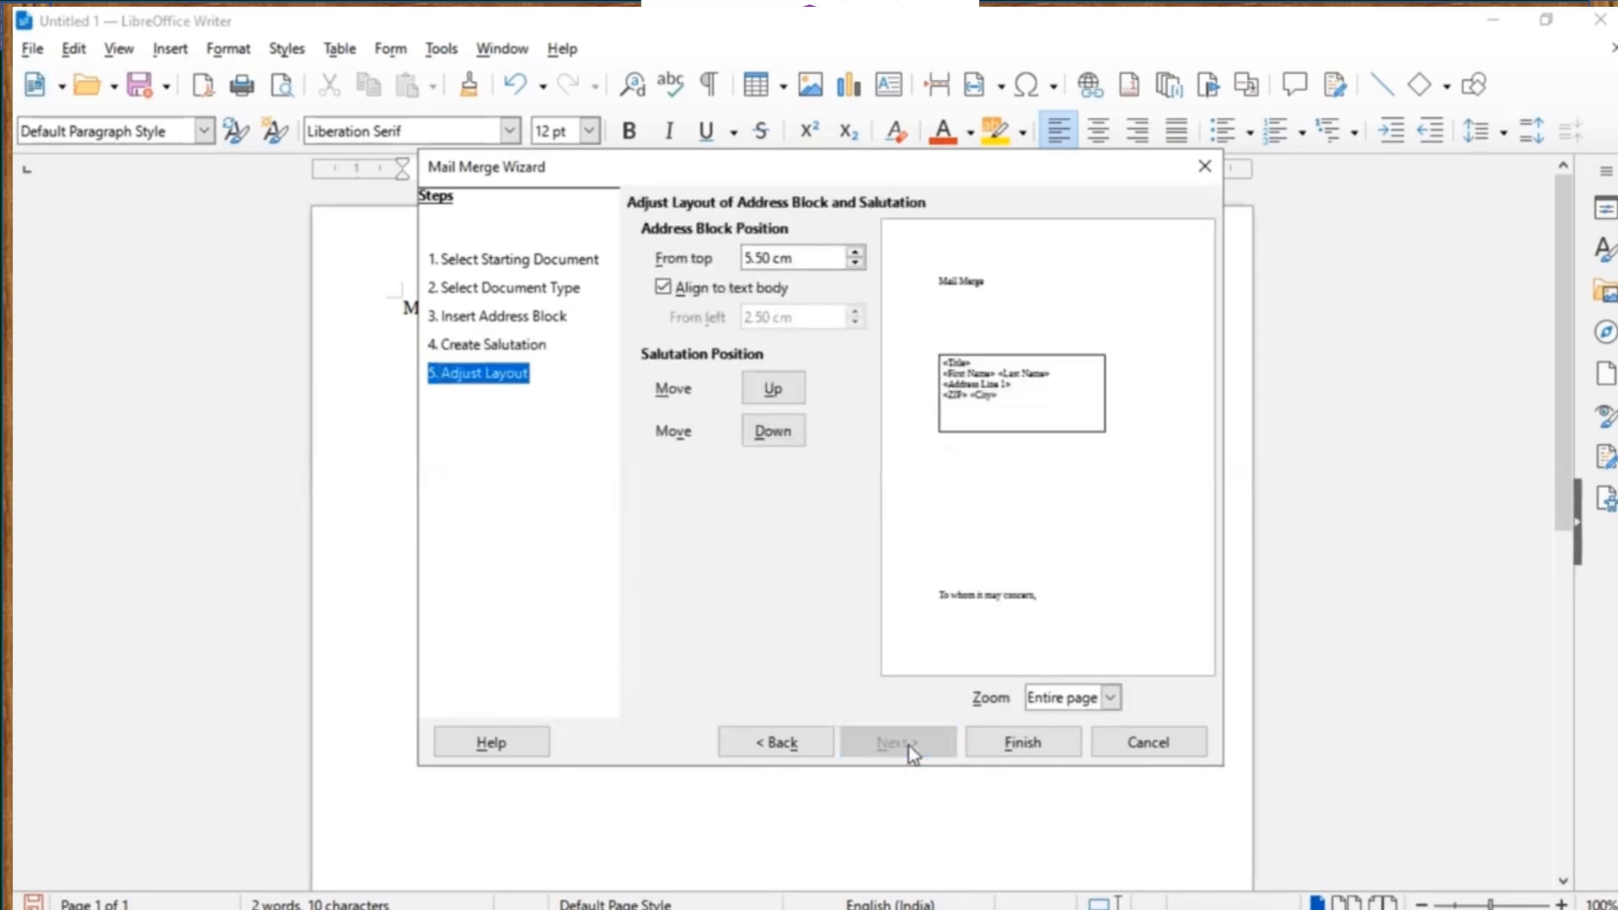
pyautogui.click(1023, 743)
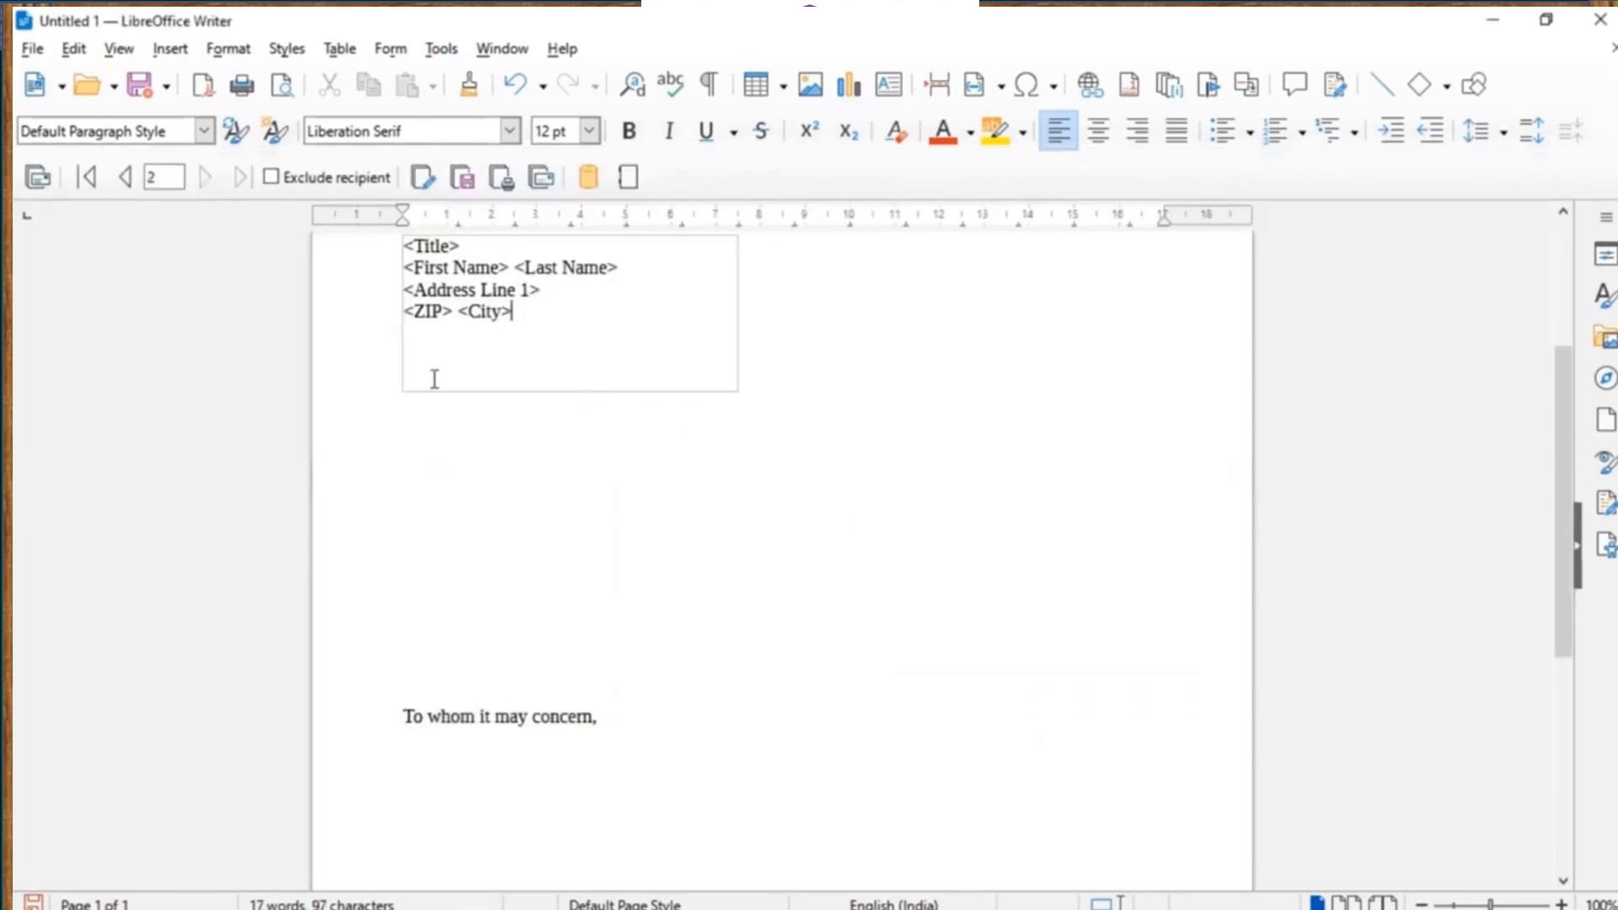
# Type 'You ar cordially invited .................' on the line below the address block.
pyautogui.click(403, 464)
pyautogui.write('You ar ')
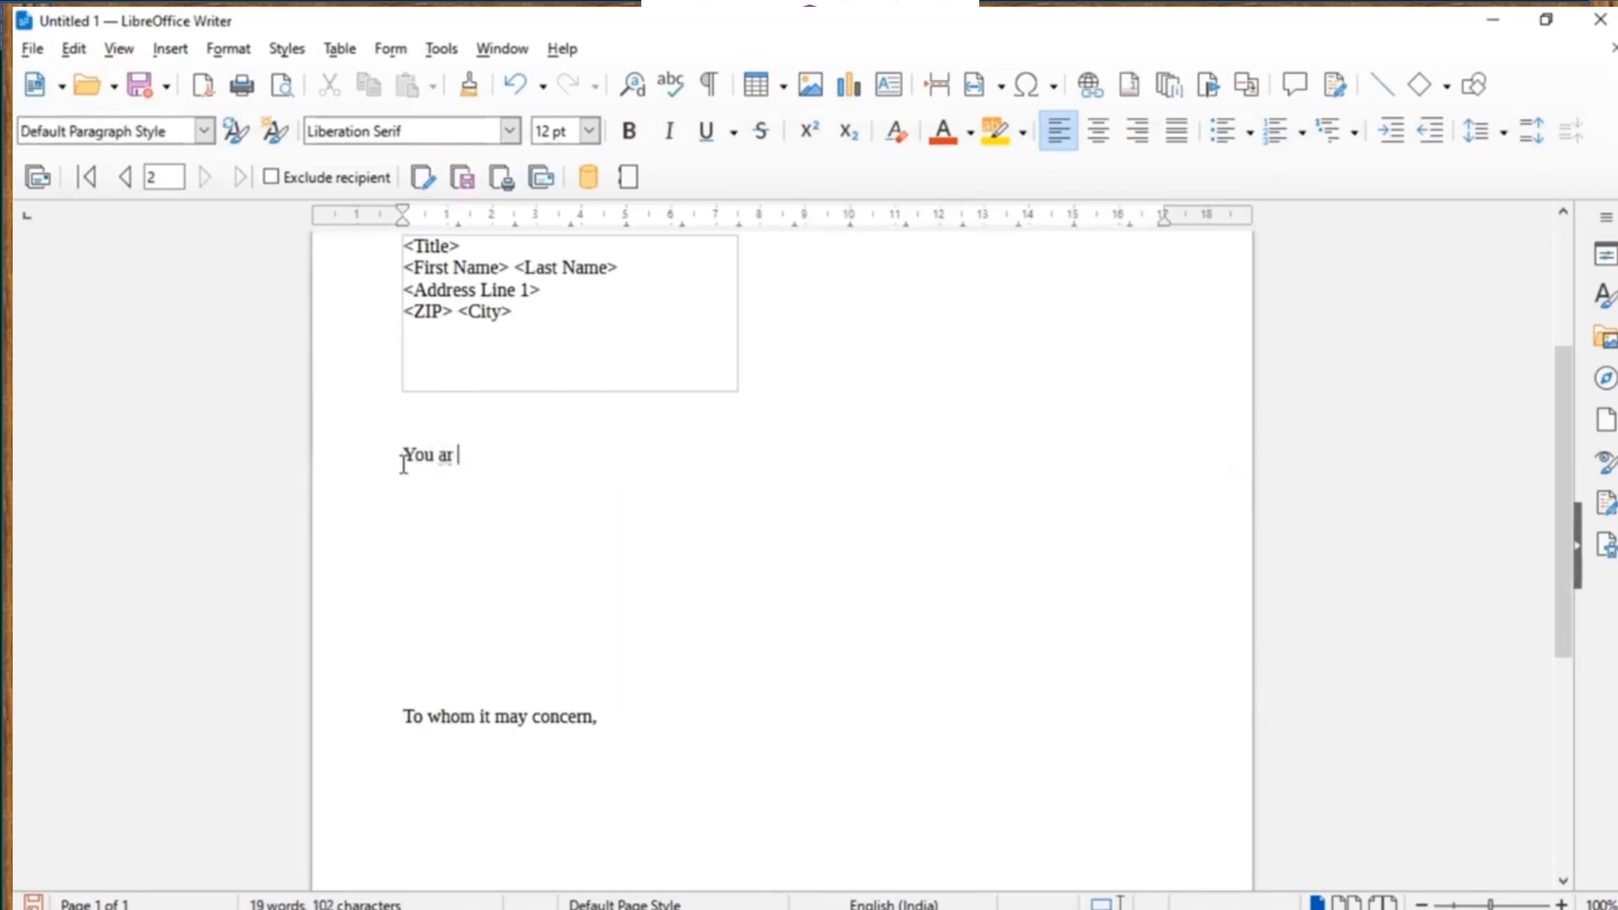
pyautogui.write('cordially invi')
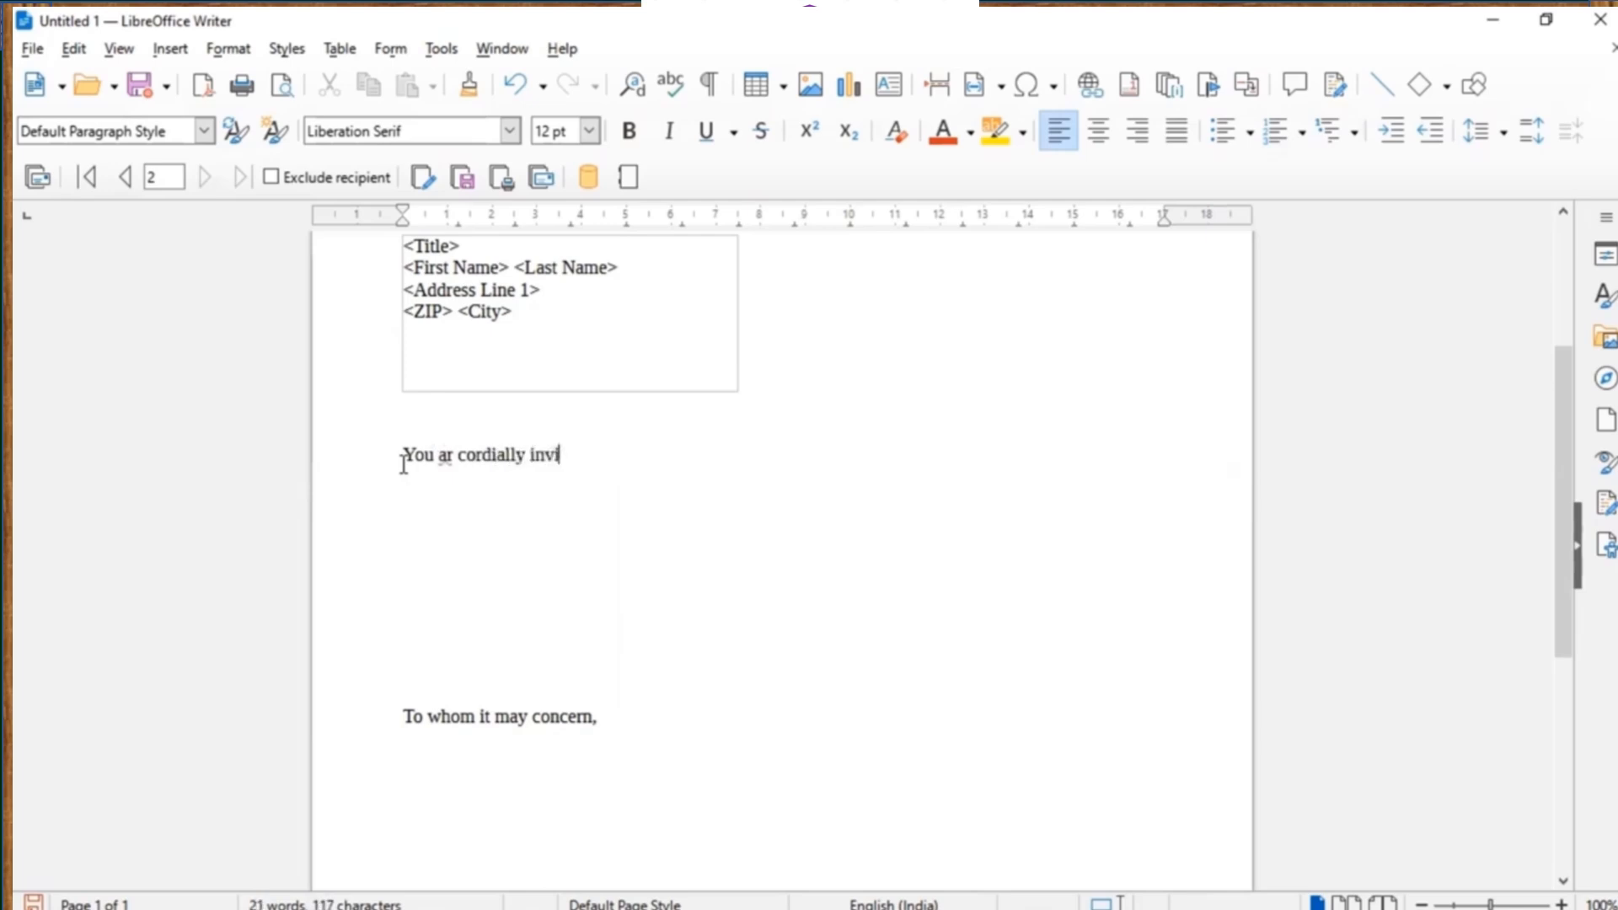
pyautogui.write('ted .................')
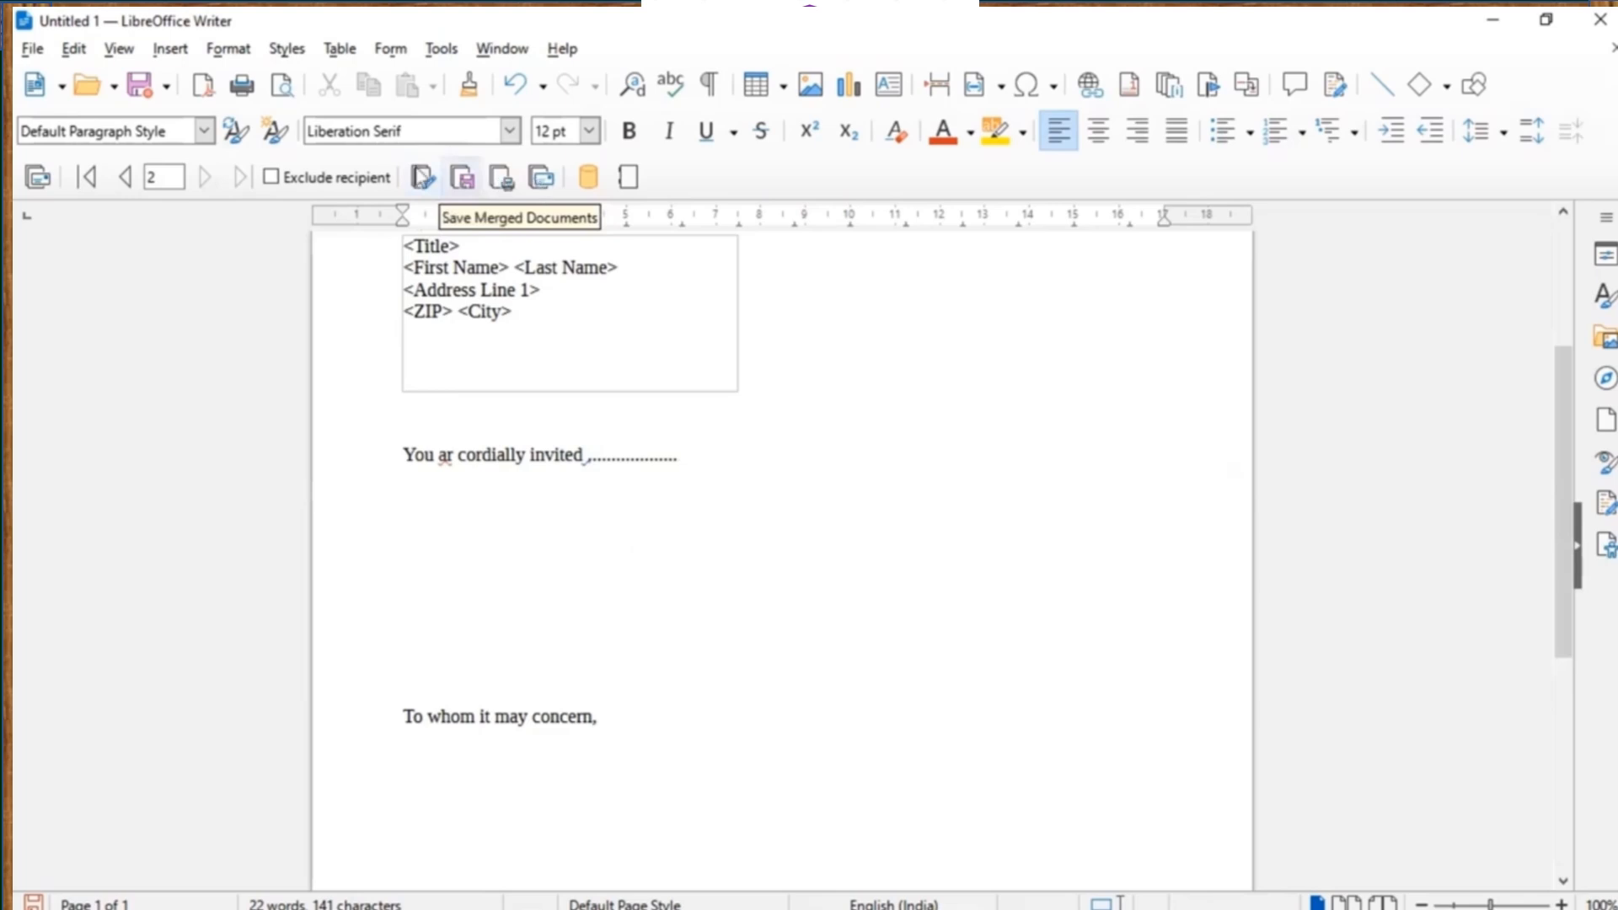
pyautogui.click(424, 184)
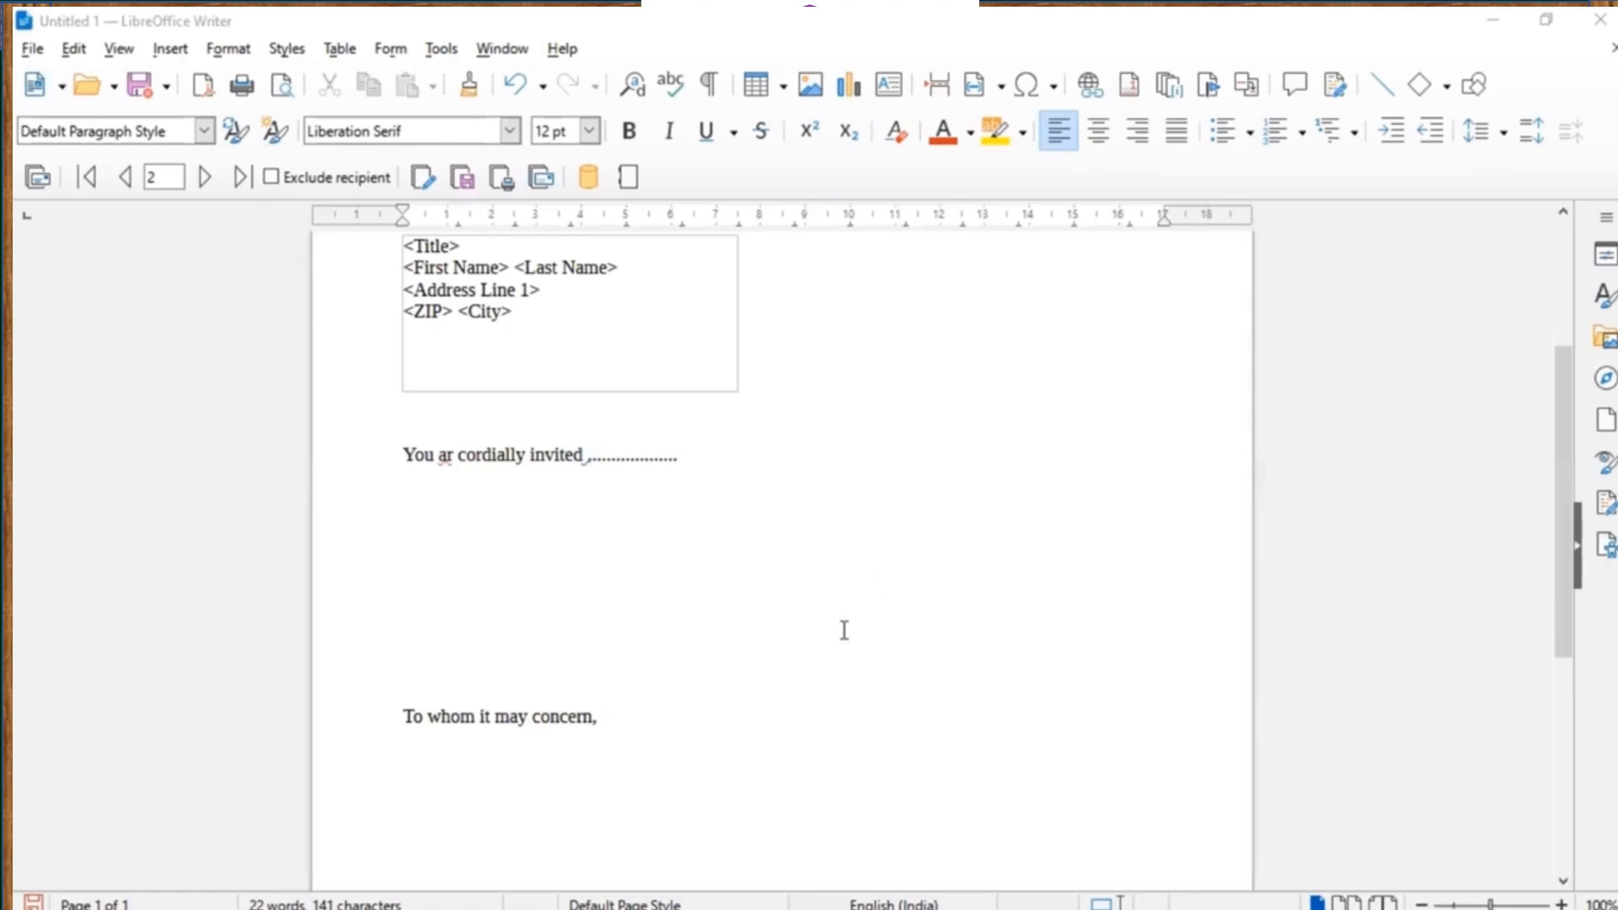
pyautogui.click(828, 661)
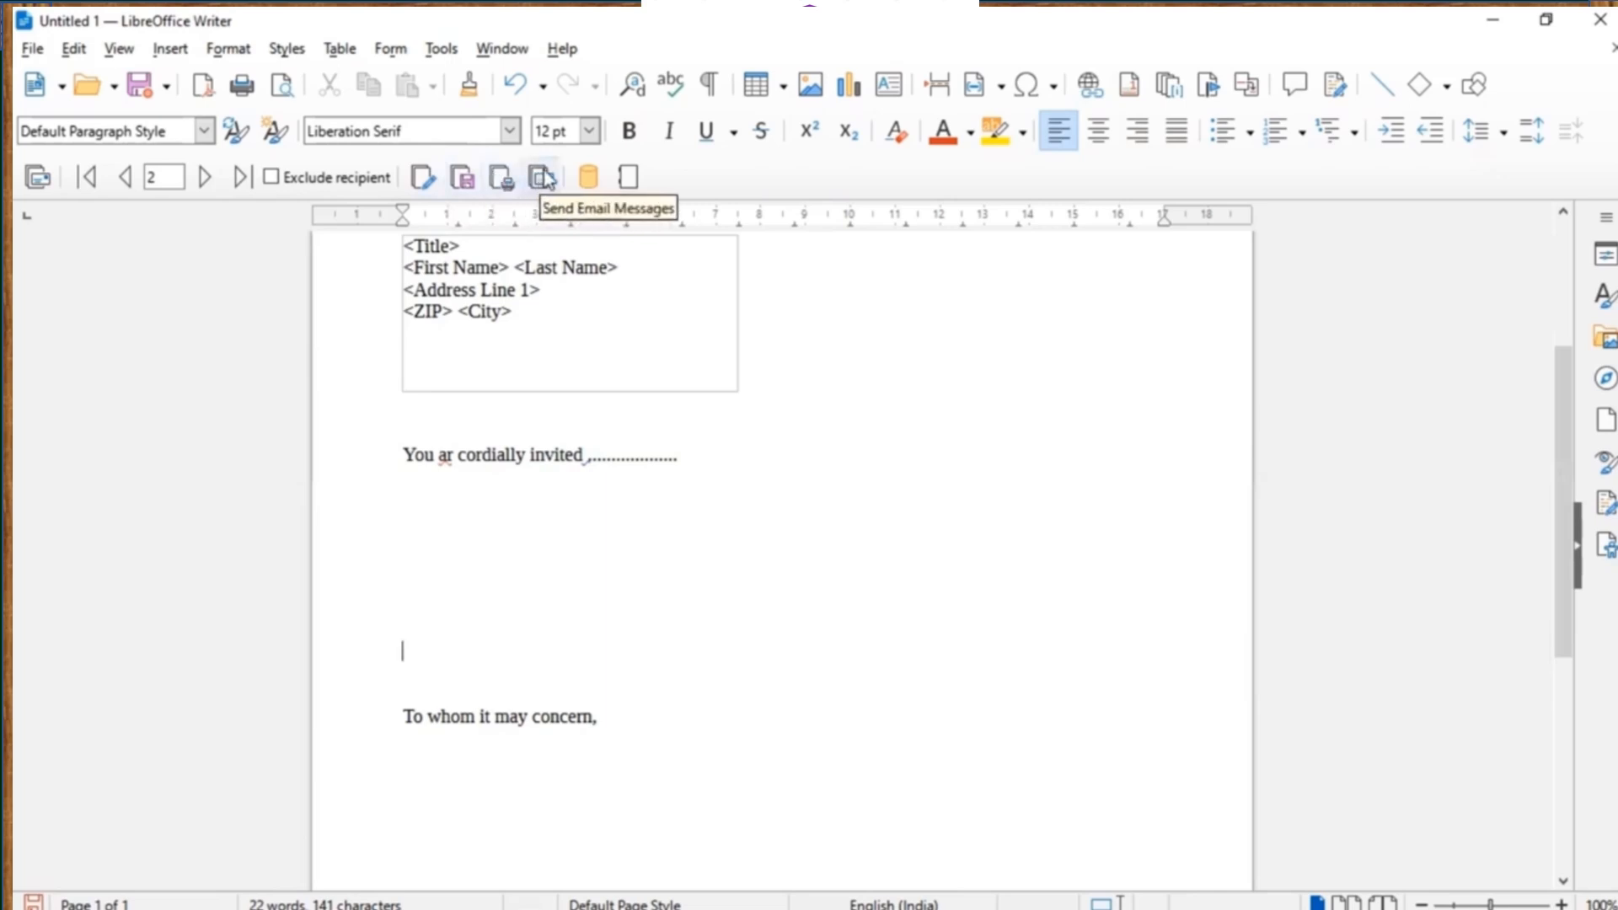
pyautogui.click(423, 178)
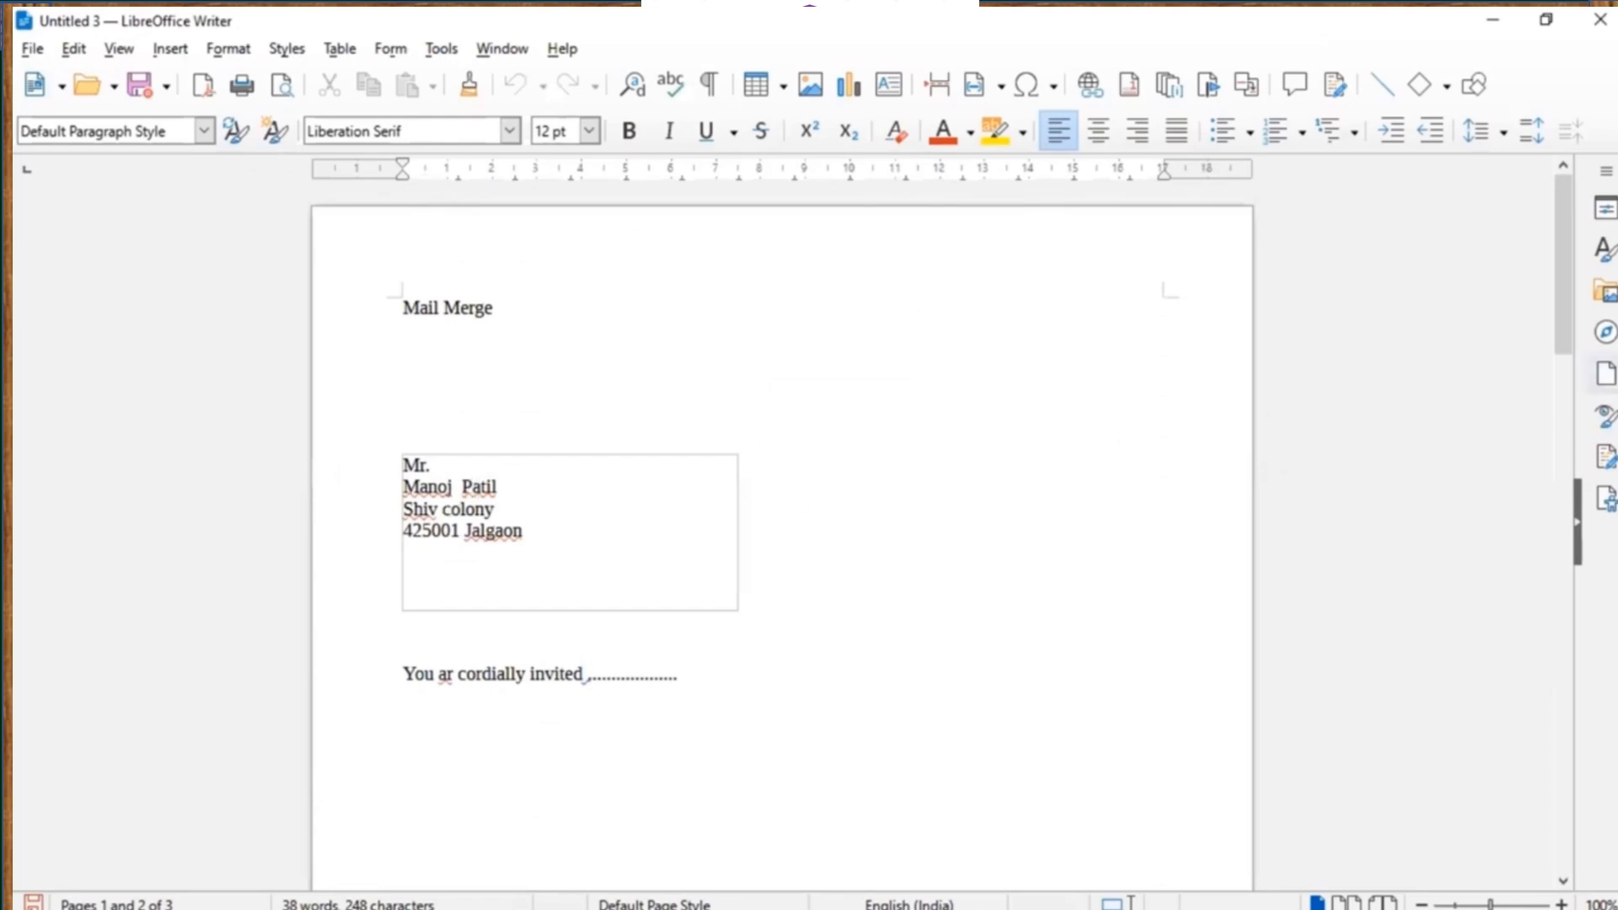
# Scroll through the three merged letters in Untitled 3, checking each recipient's address, then return to page 1.
pyautogui.moveTo(1570, 313); pyautogui.dragTo(1584, 645)
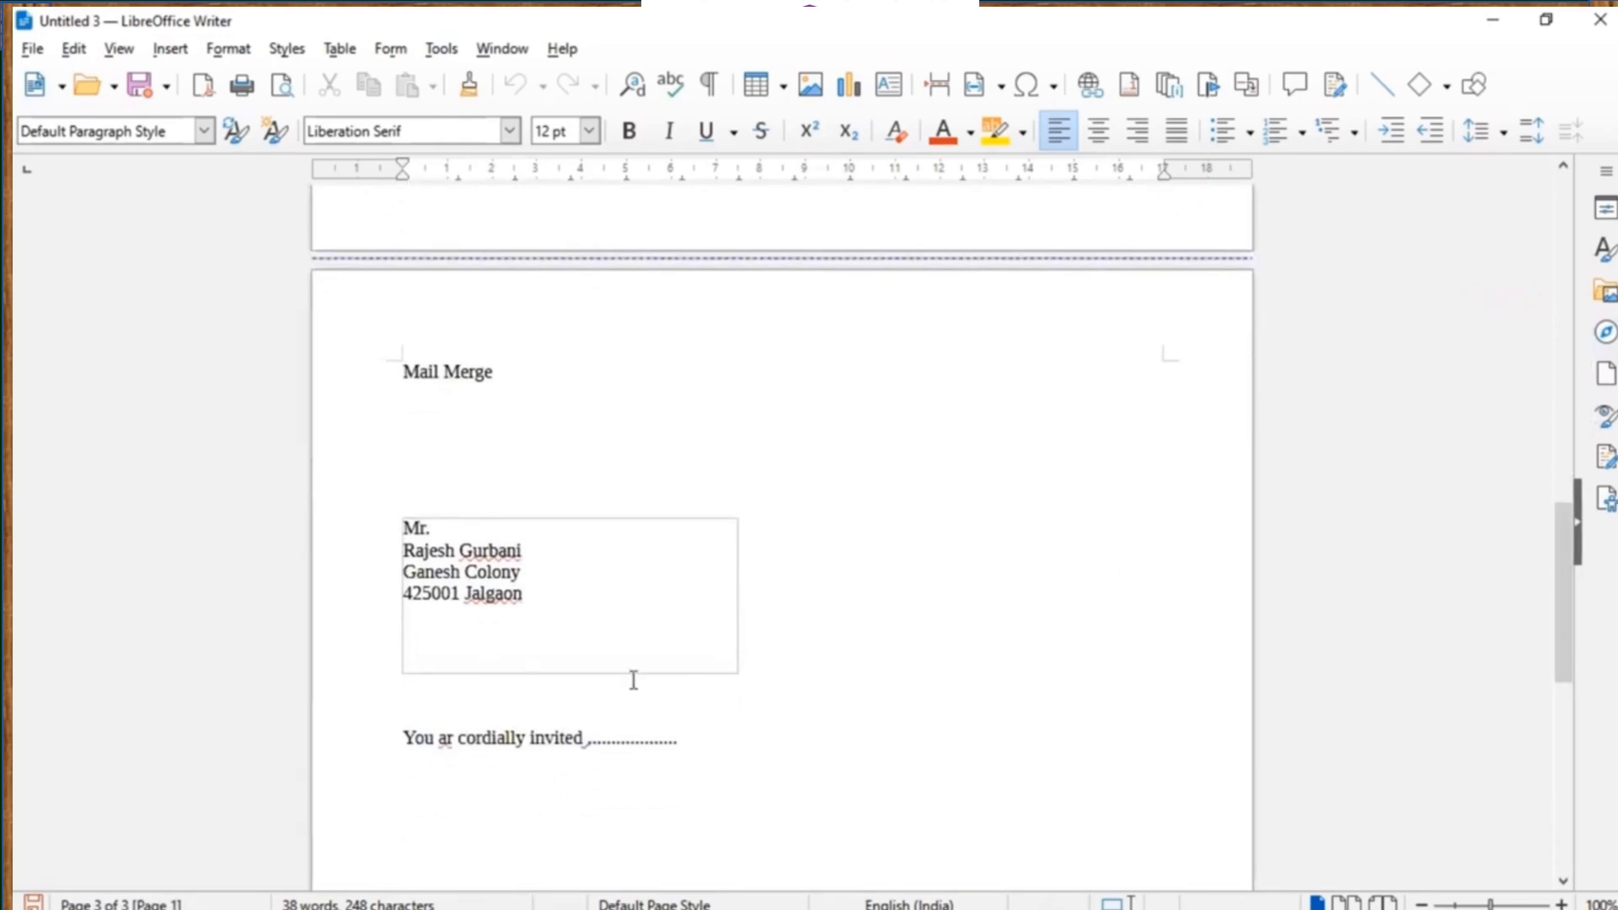
pyautogui.moveTo(1568, 602)
pyautogui.mouseDown()
pyautogui.moveTo(1578, 751)
pyautogui.moveTo(1554, 271)
pyautogui.mouseUp()
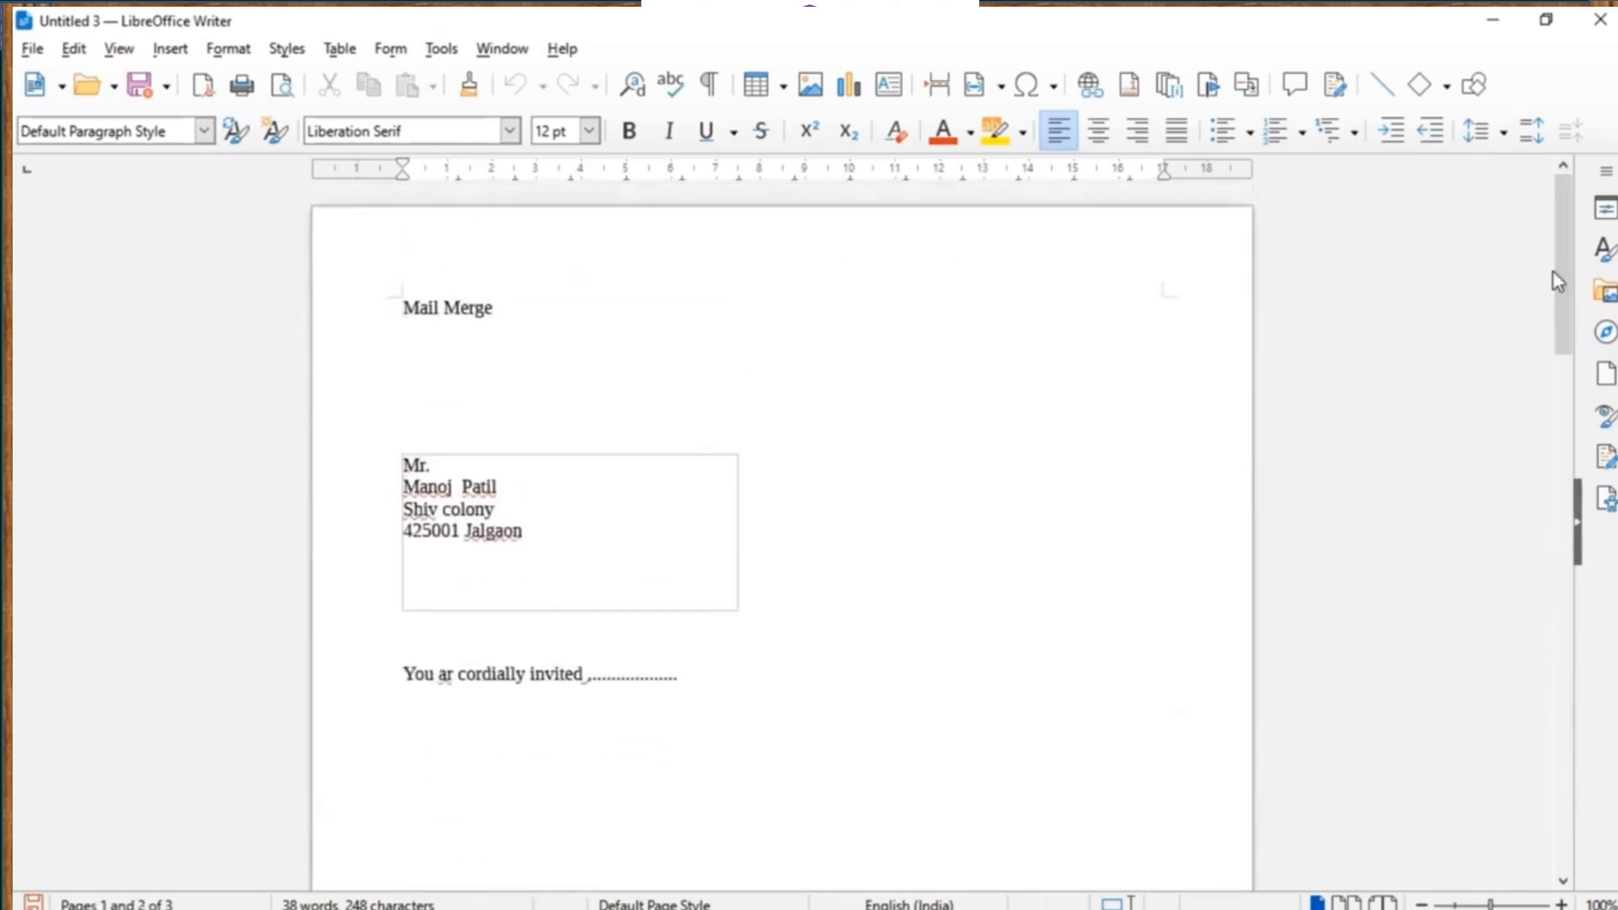